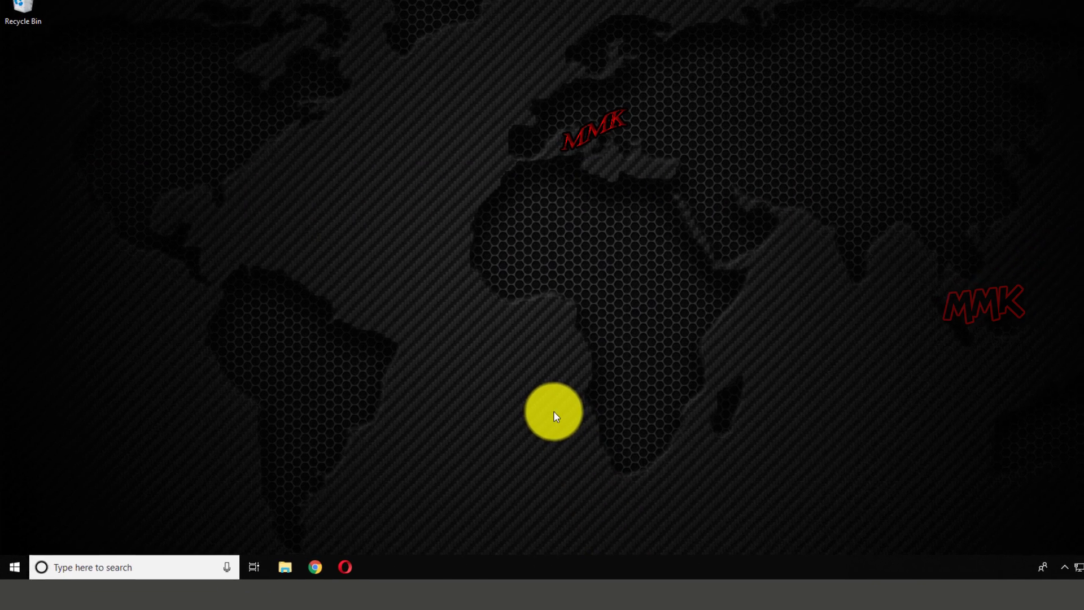
- Search 'windows updates' and run an update check, which reports the PC up to date at 1:43 AM
click(139, 563)
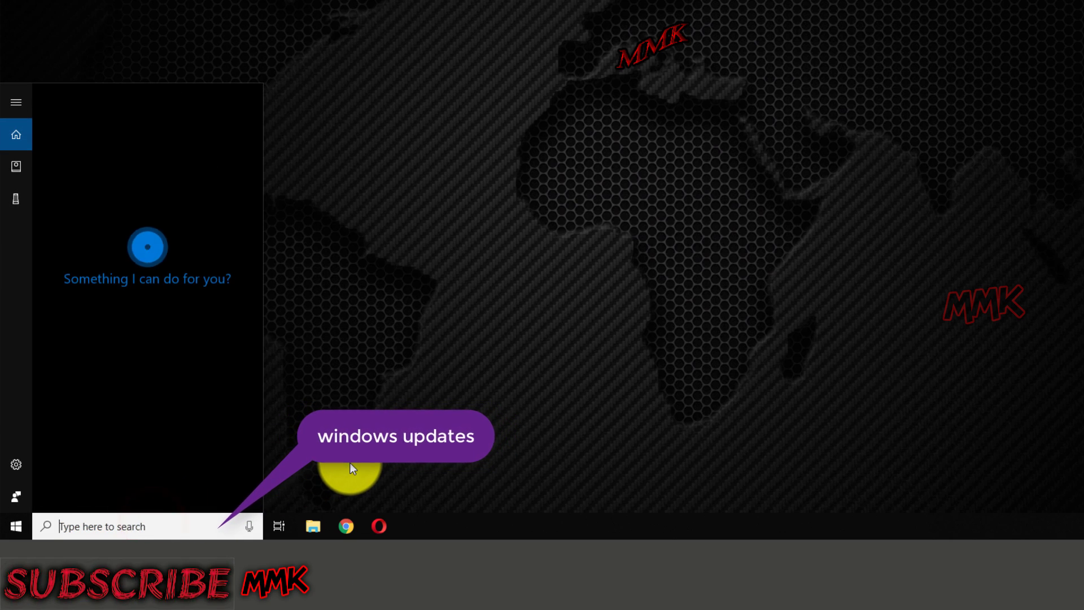
text(window)
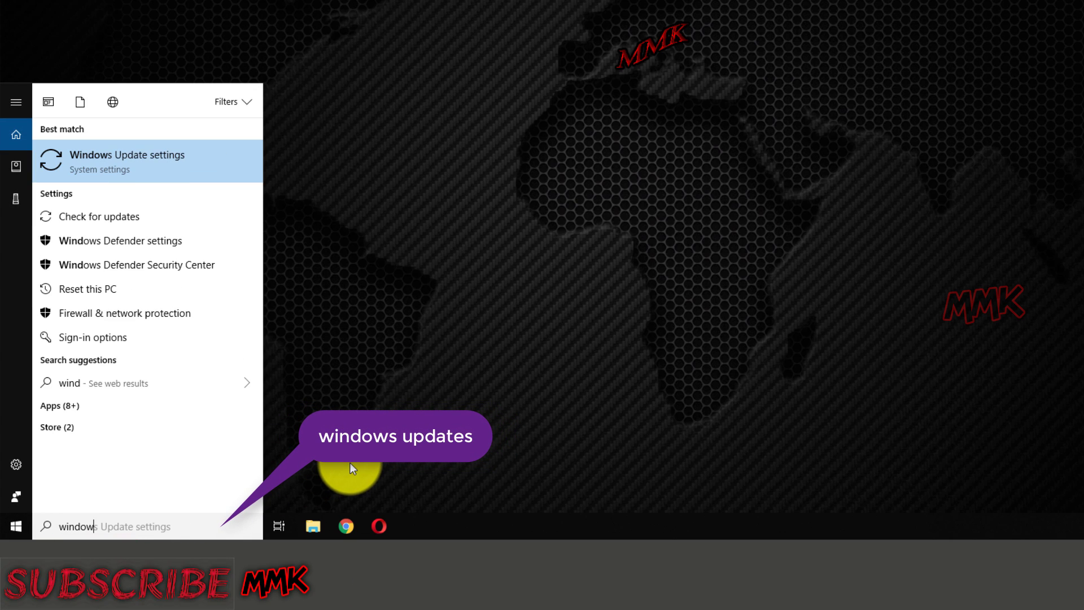
text(s )
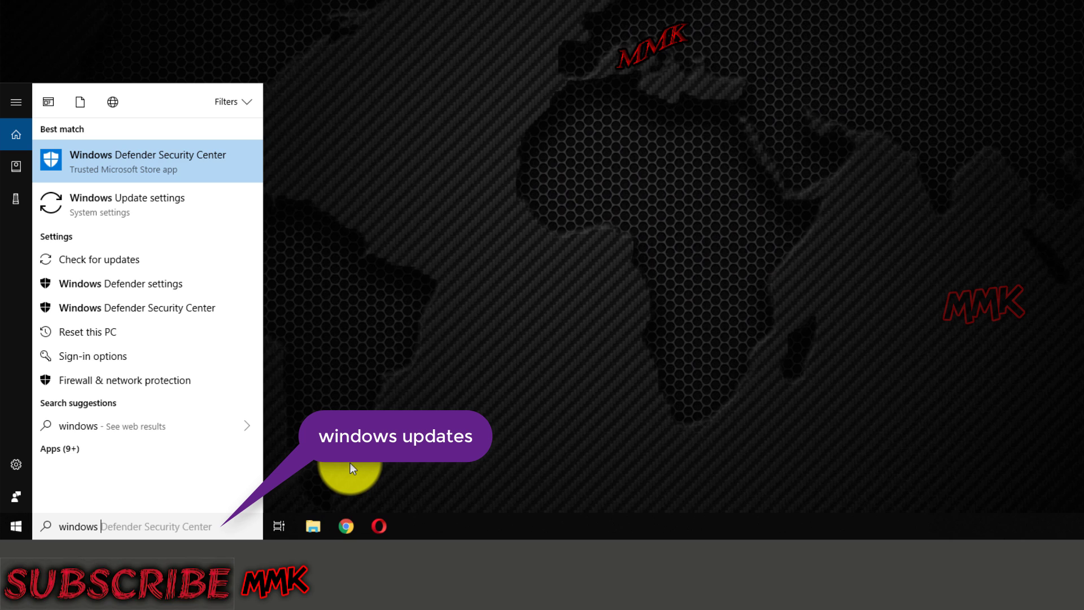
text(updates)
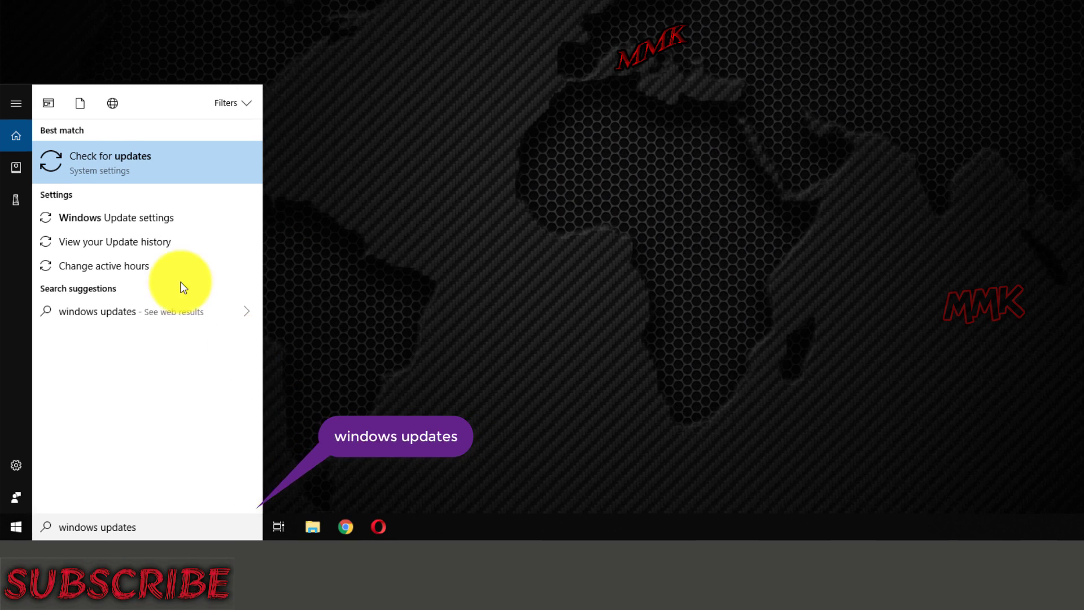
click(62, 162)
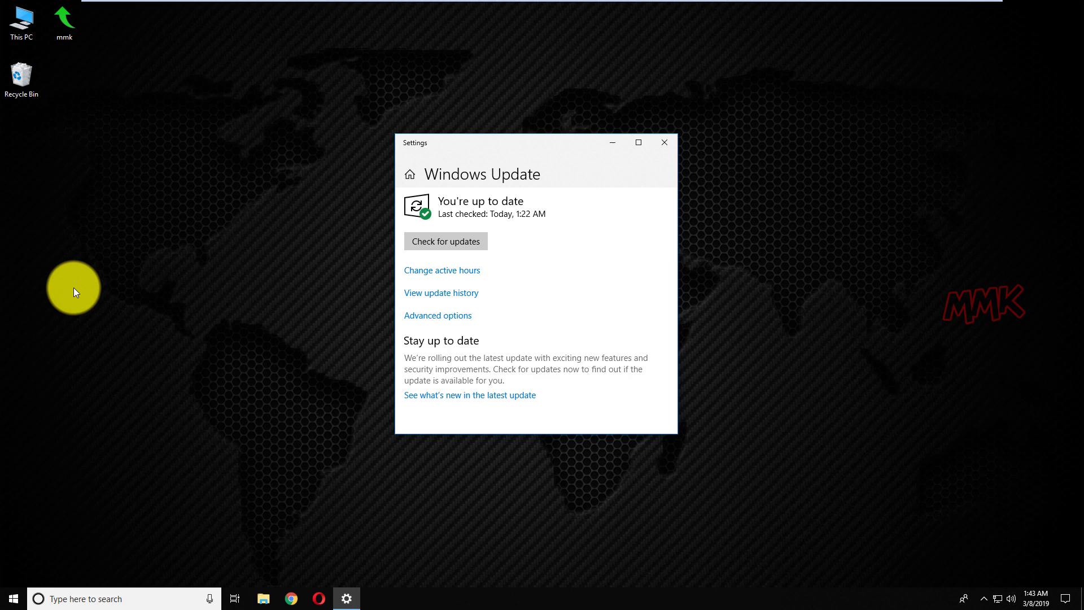
click(453, 240)
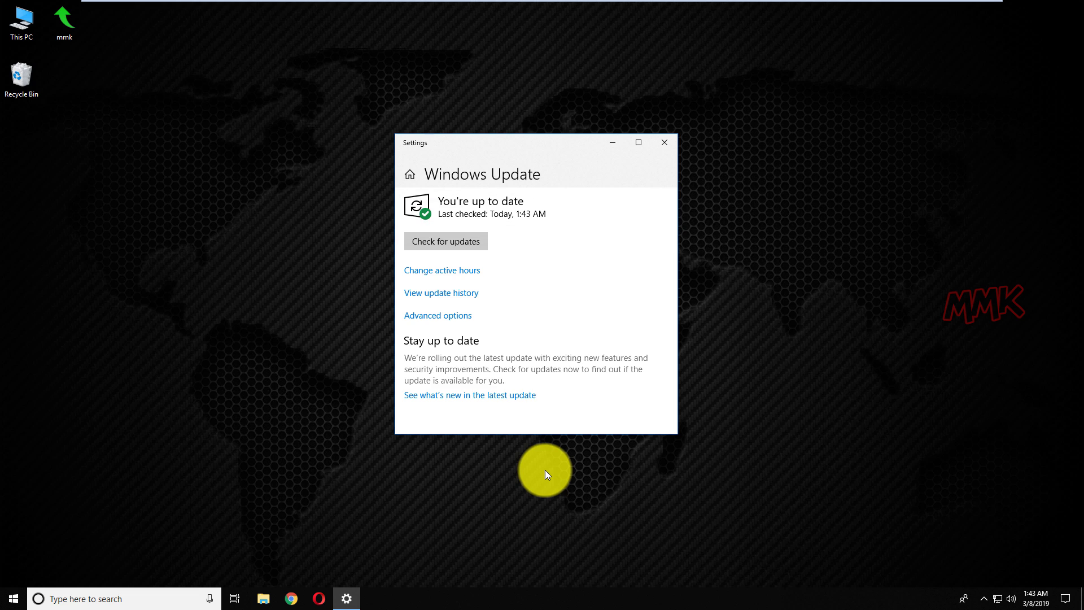
- Close Settings, open the Services console, and scroll the list to the Windows Update service
click(665, 144)
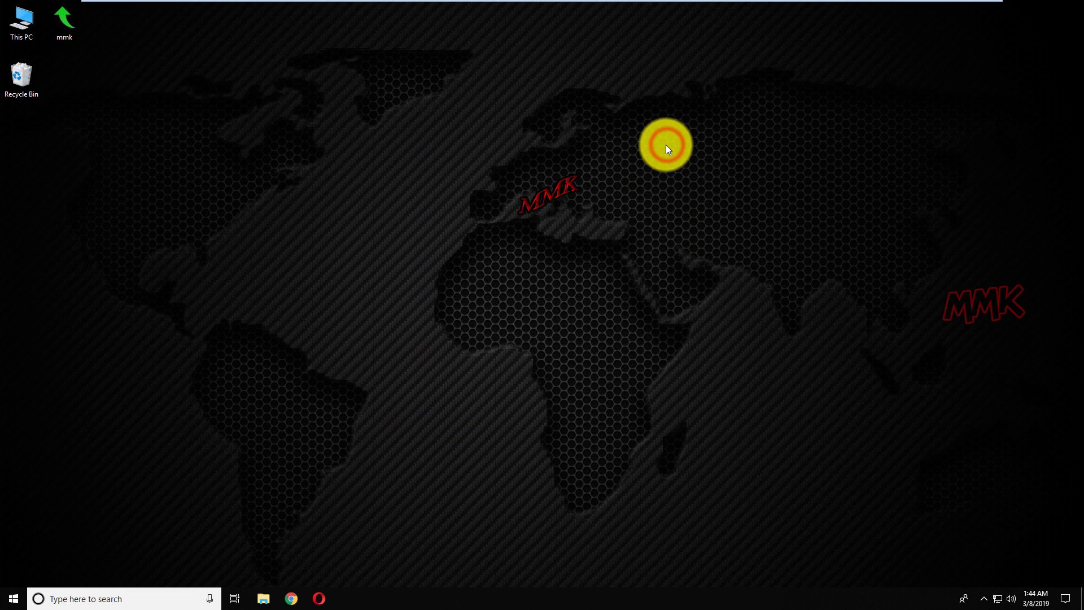
click(113, 598)
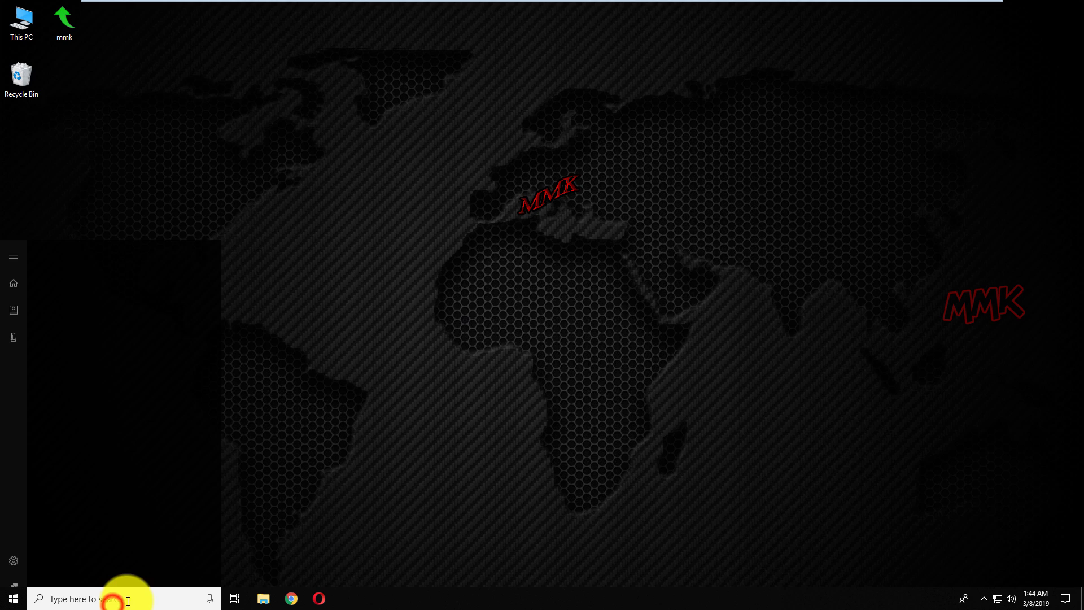
text(services)
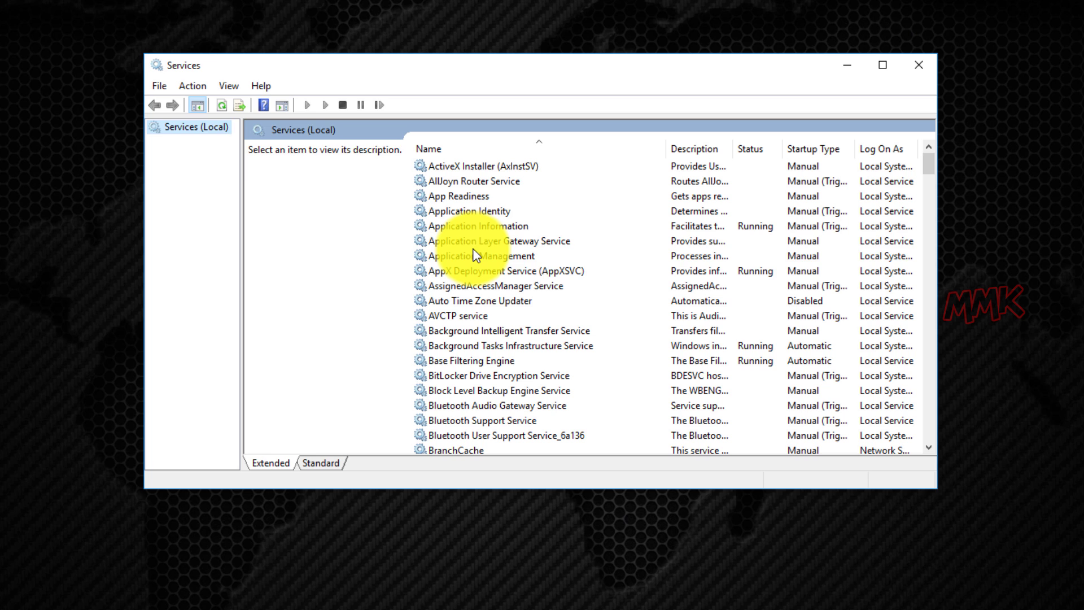
click(474, 256)
key(w)
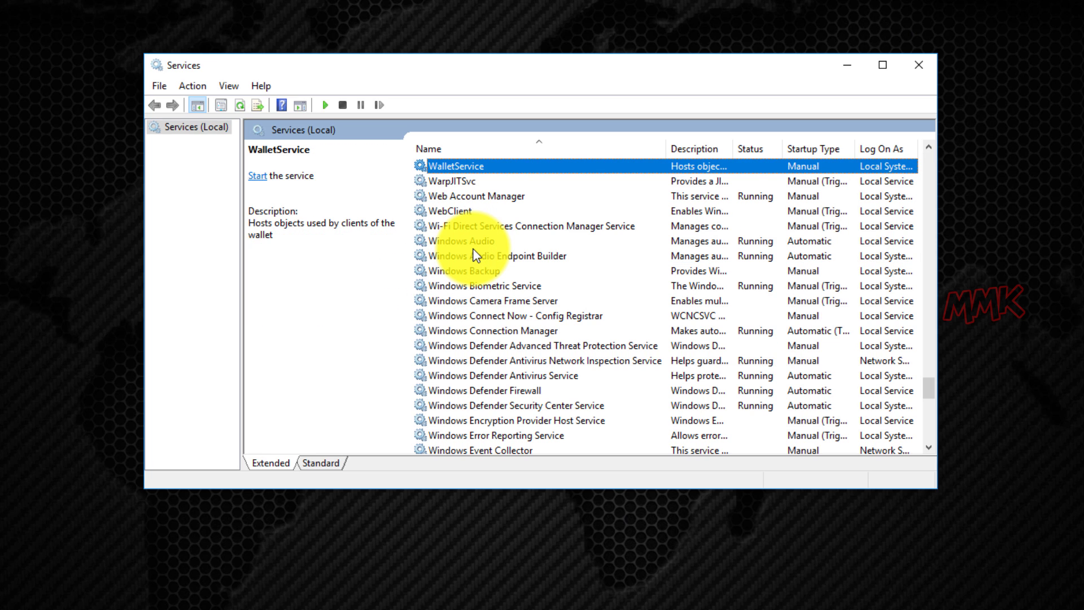
scroll(476, 256, down, 10)
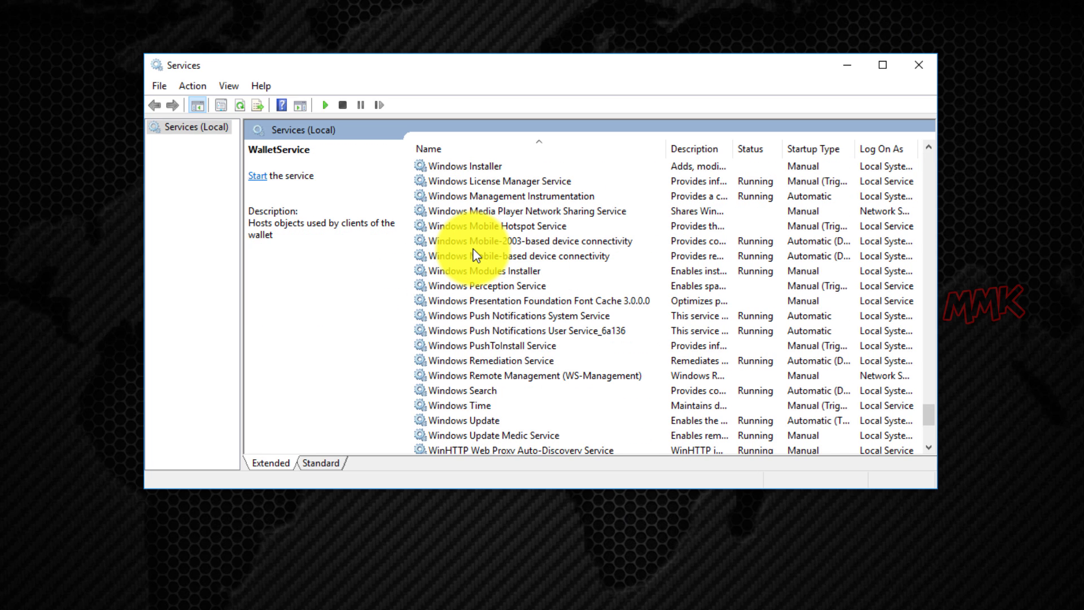
scroll(476, 256, down, 2)
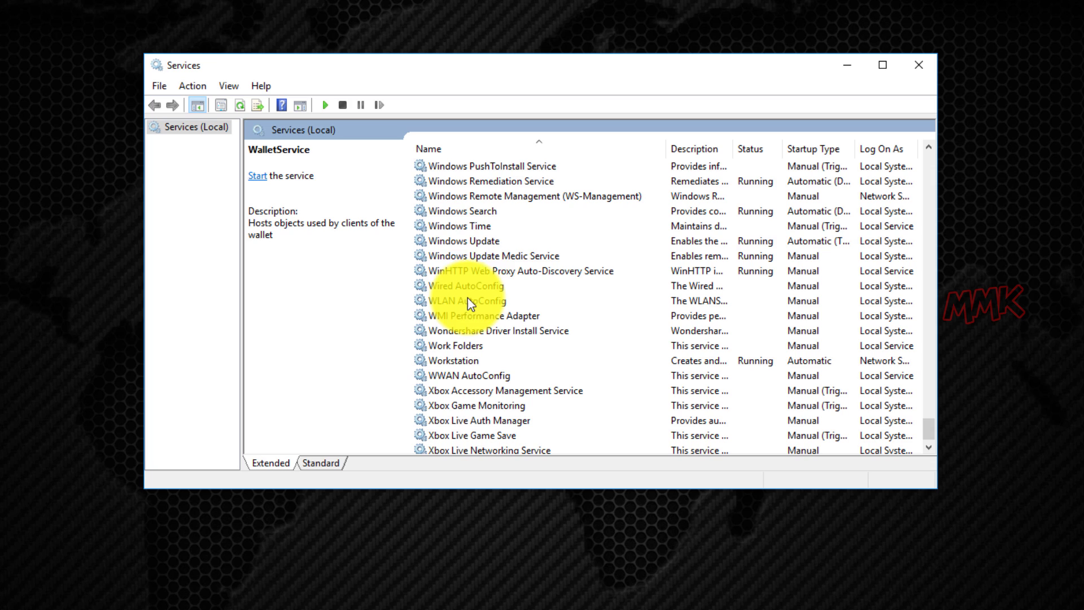
- Stop the Windows Update service and change its startup type to Disabled in its properties
right_click(477, 242)
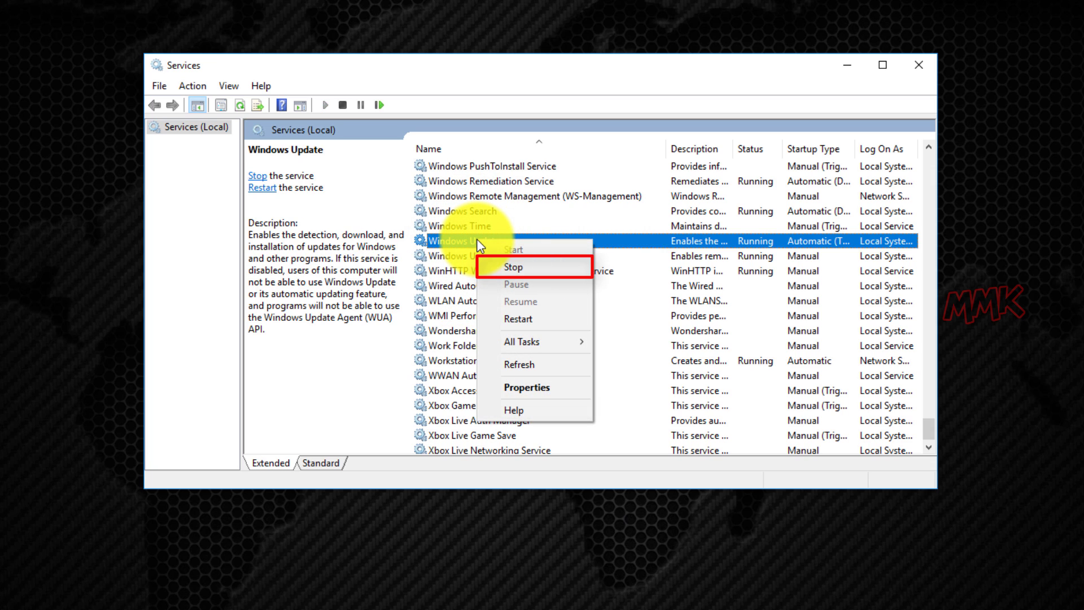
click(518, 269)
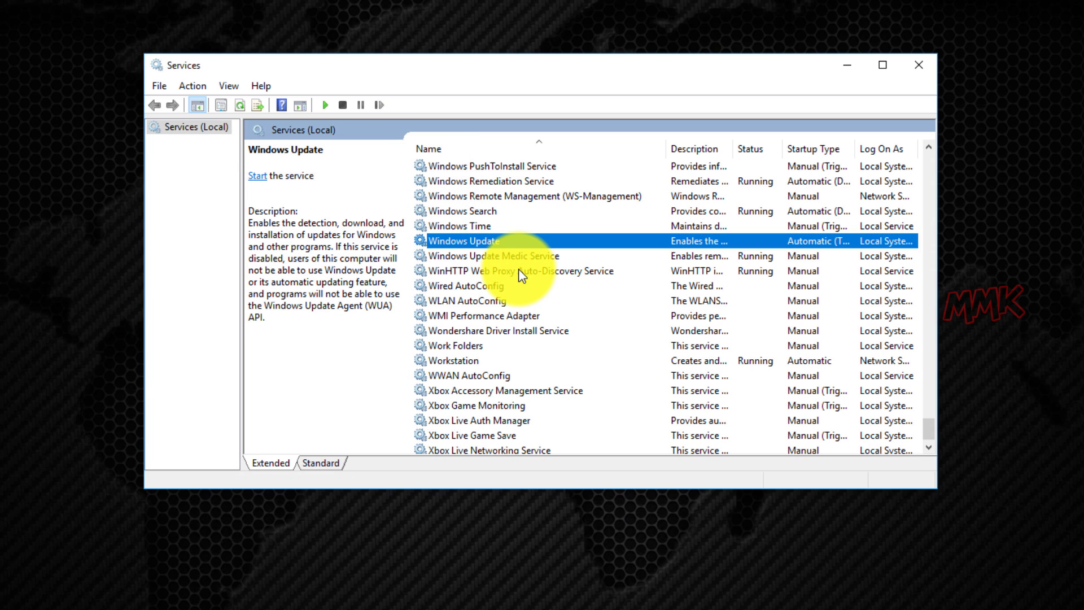
right_click(472, 242)
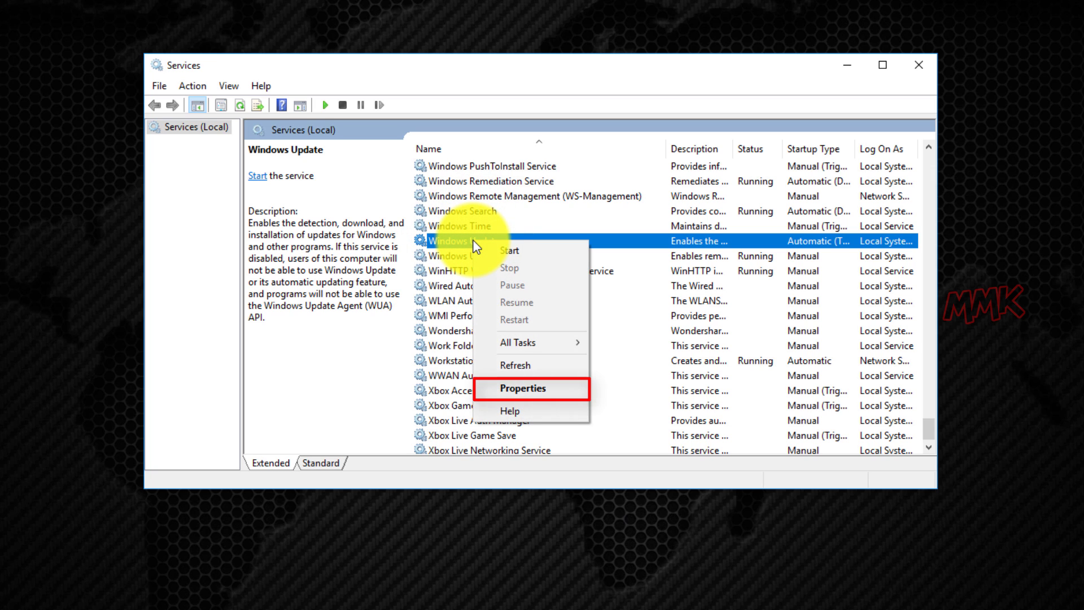
click(511, 388)
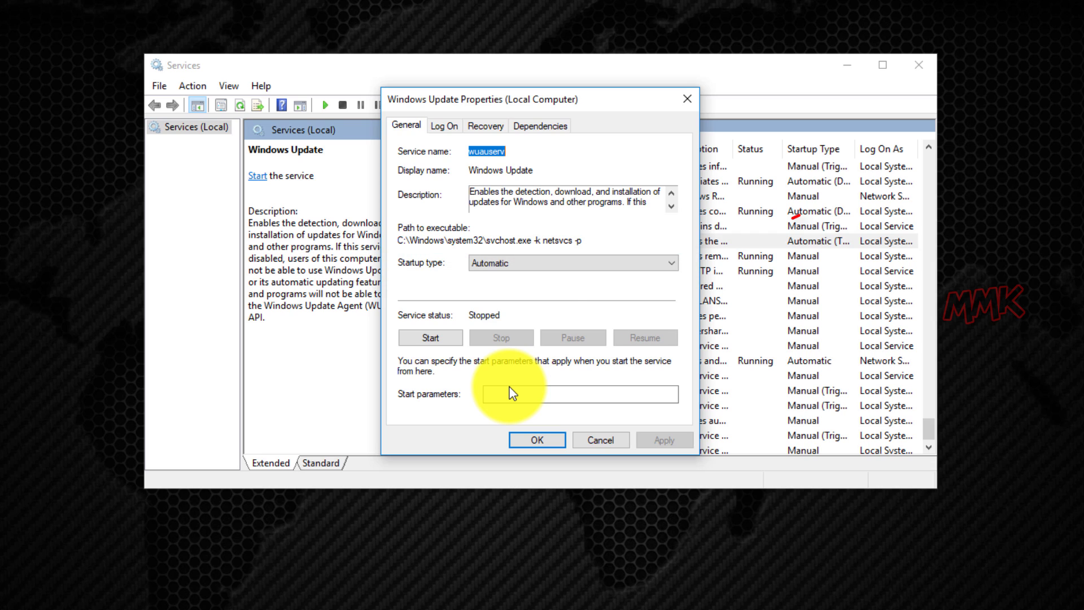
click(670, 263)
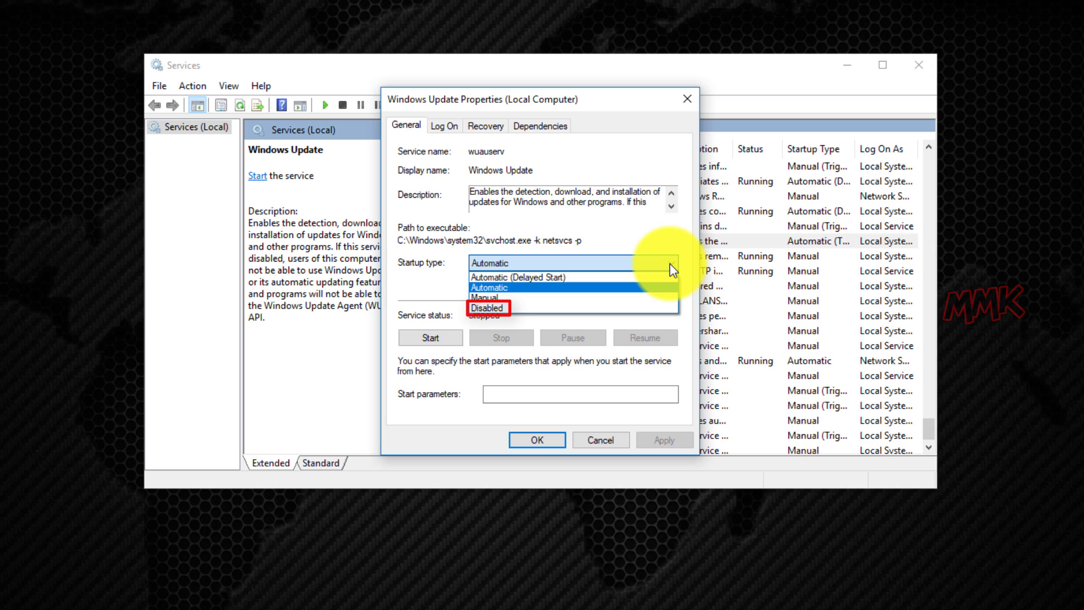
click(504, 307)
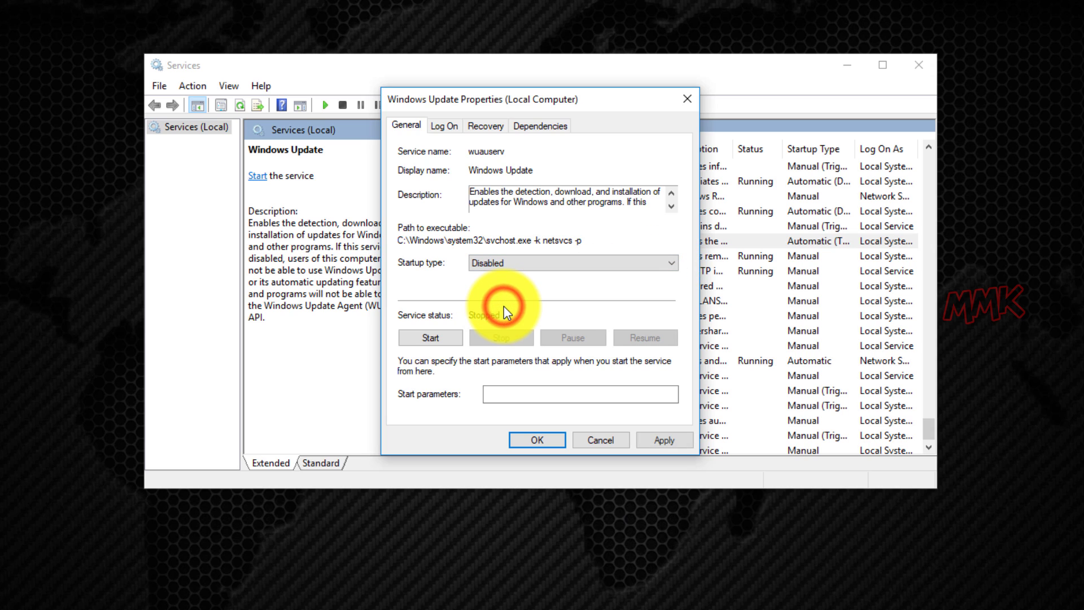
click(655, 439)
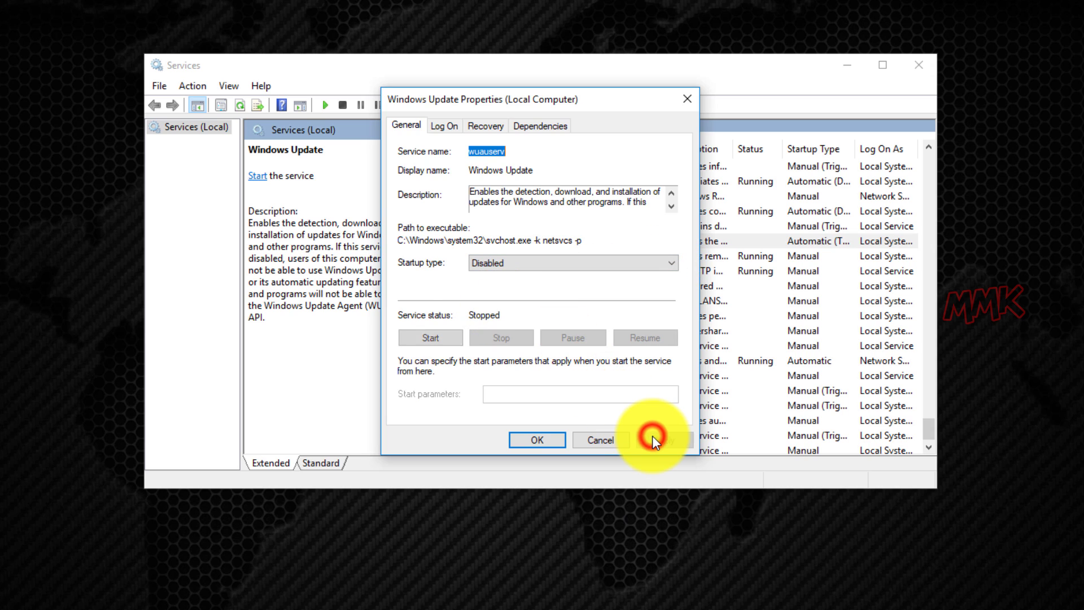
click(537, 439)
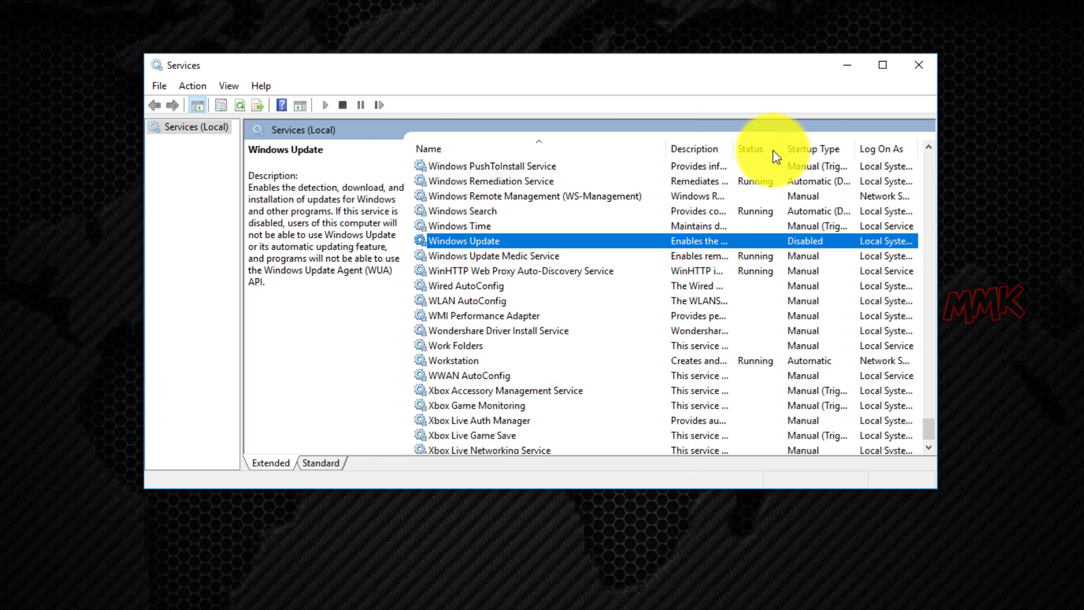
- Minimize Services and run an update check, which fails with error 0x80070422
click(847, 64)
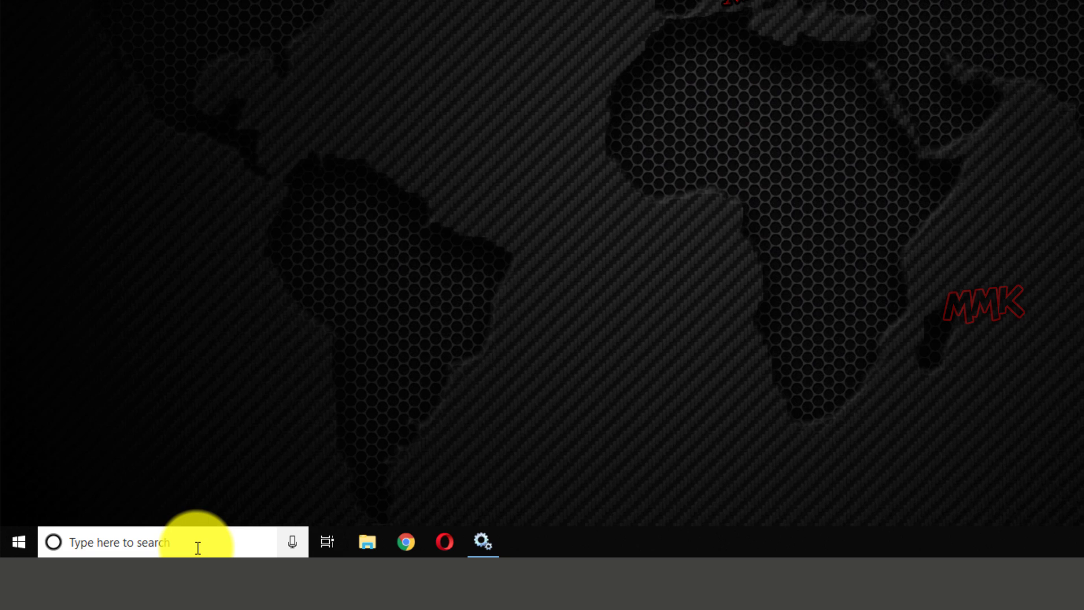
click(198, 548)
text(win)
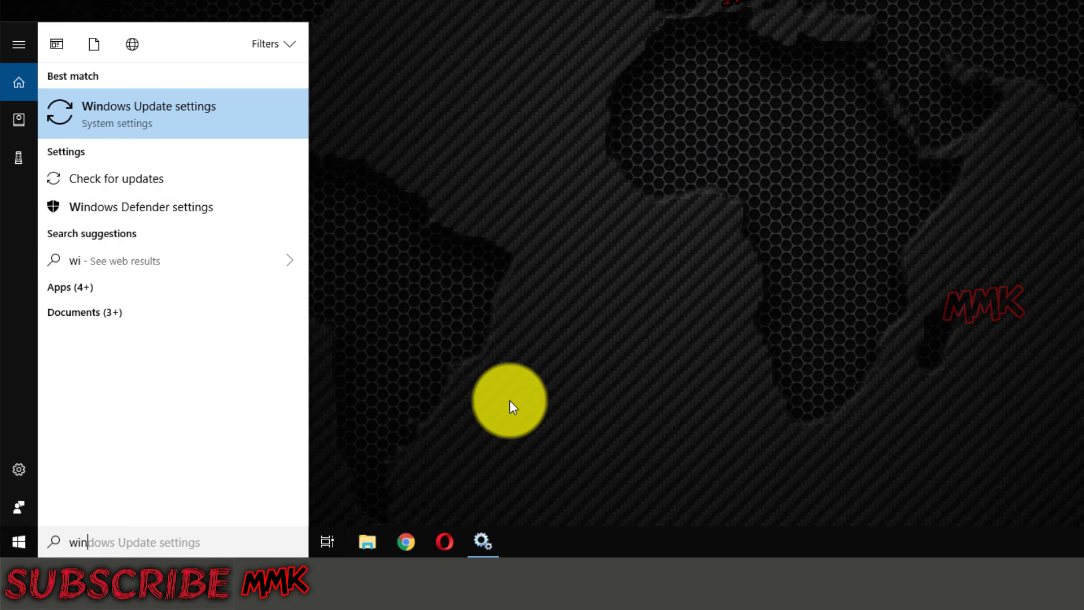
text(dows)
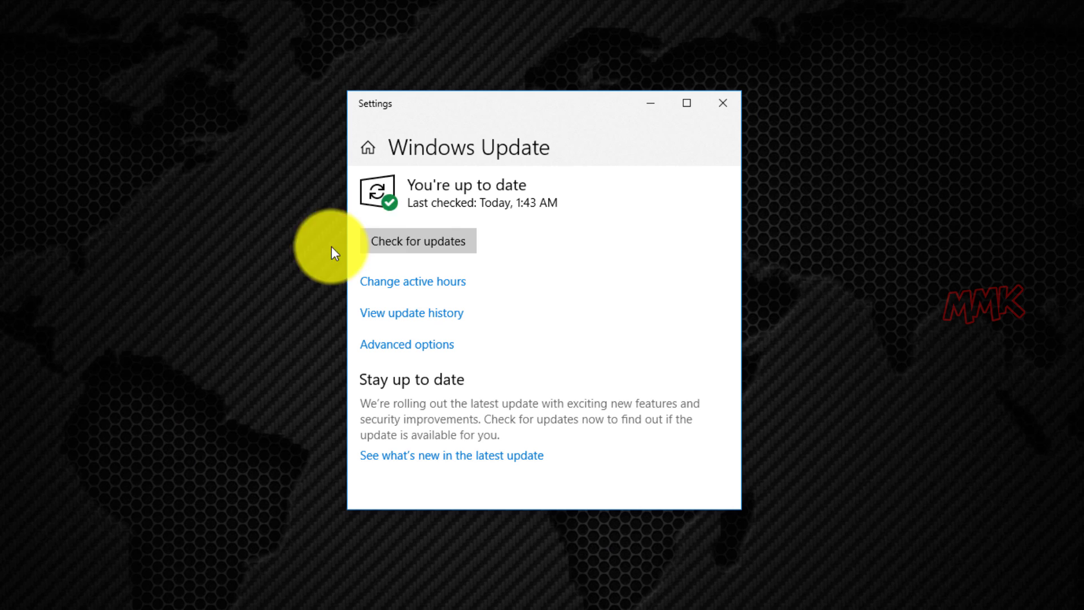
click(416, 243)
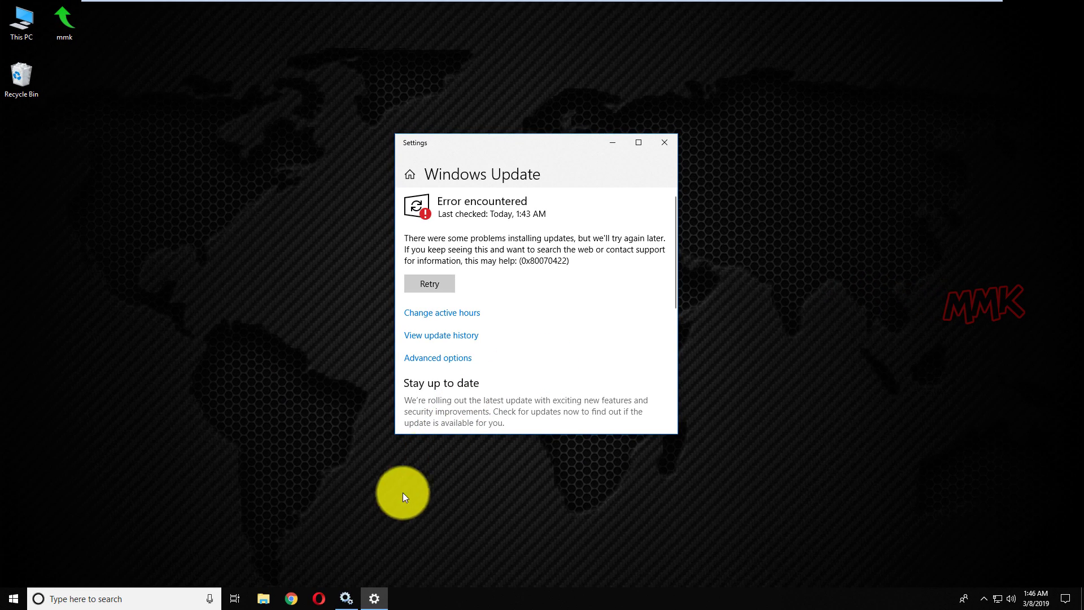
- Set the Windows Update service's startup type back to Automatic
click(346, 598)
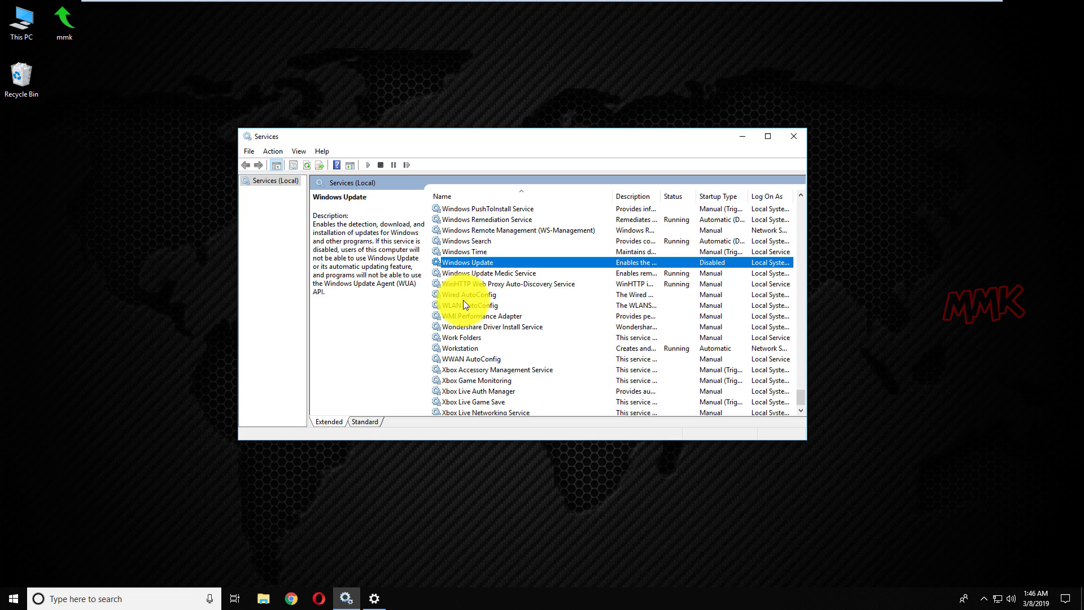
right_click(462, 262)
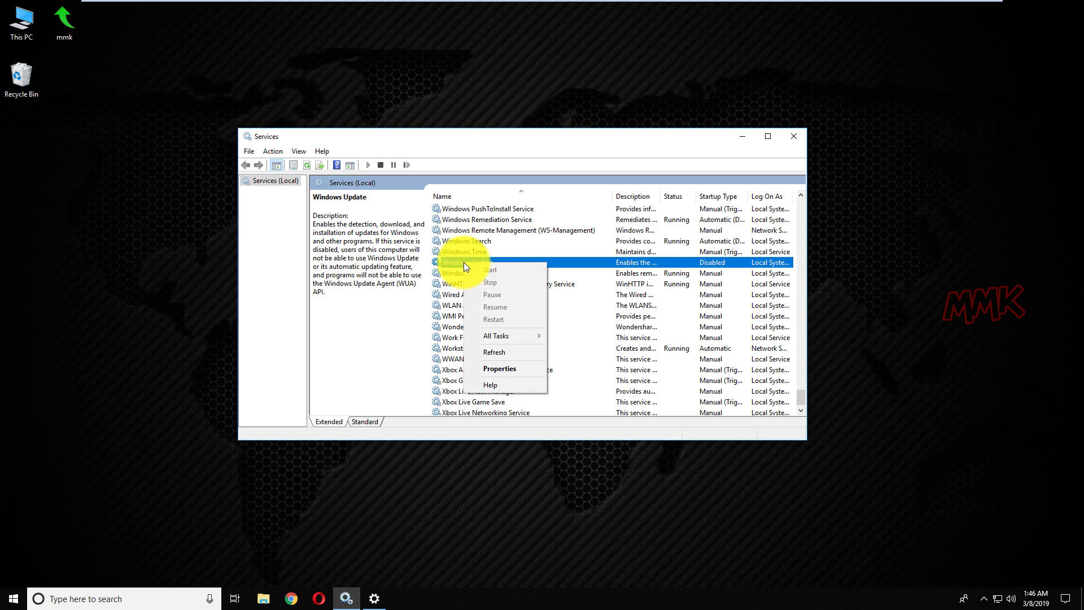
click(485, 367)
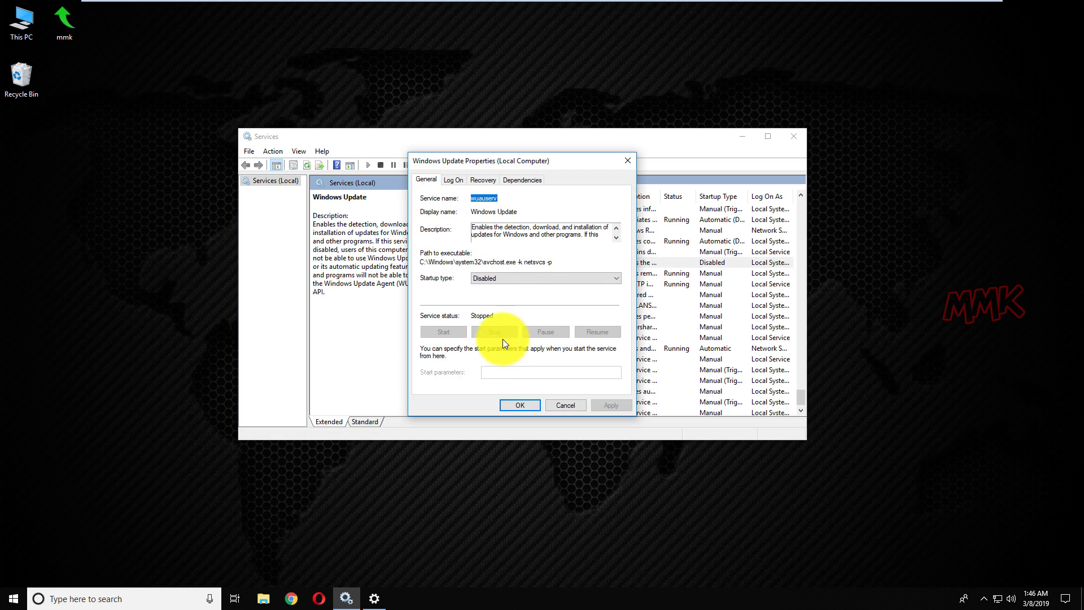
click(517, 282)
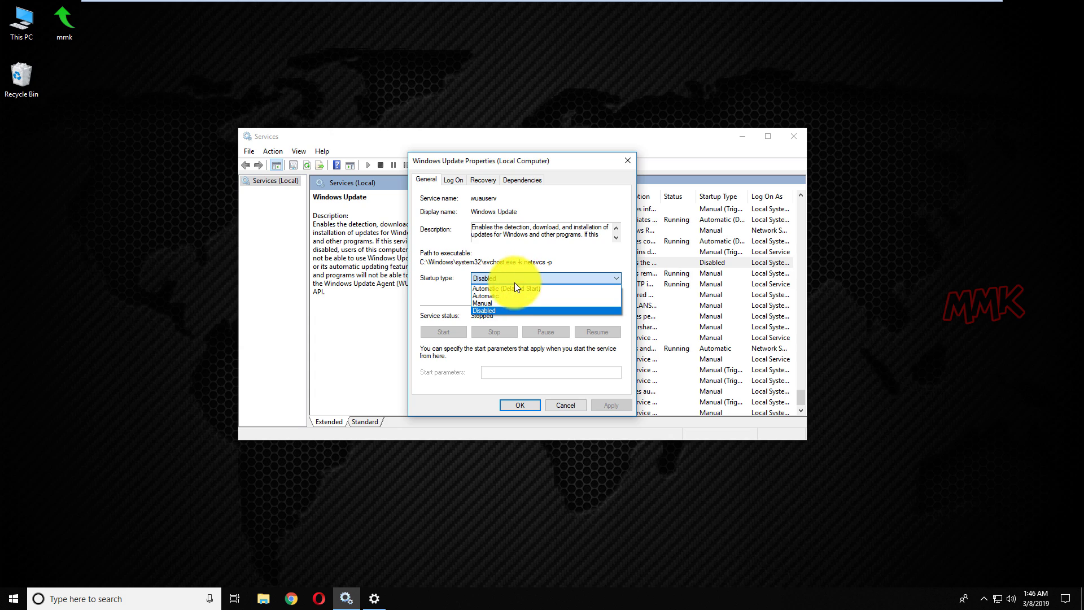
click(506, 297)
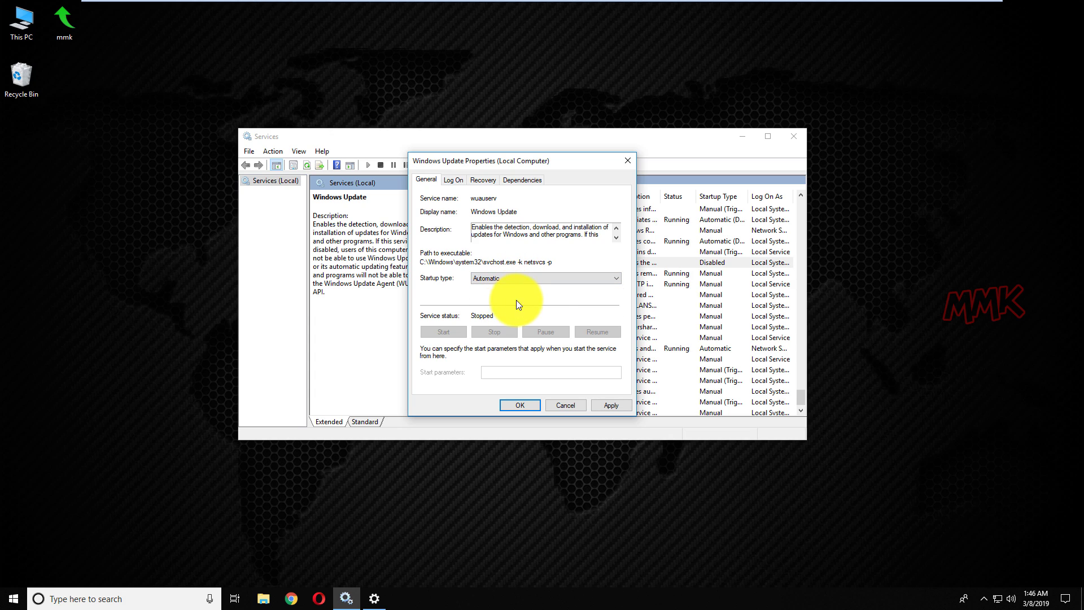
click(603, 404)
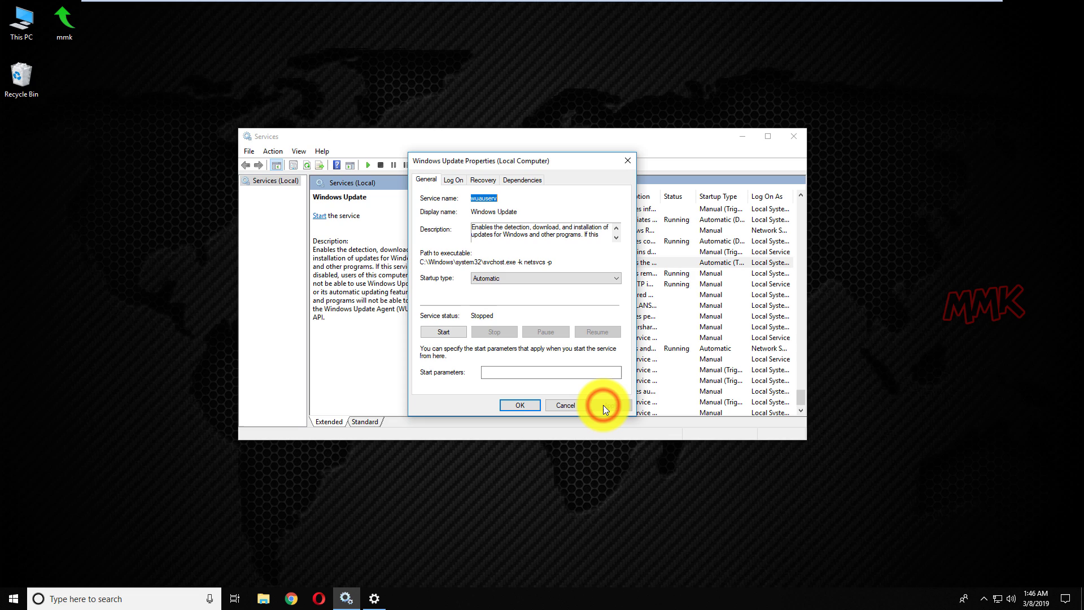
click(520, 405)
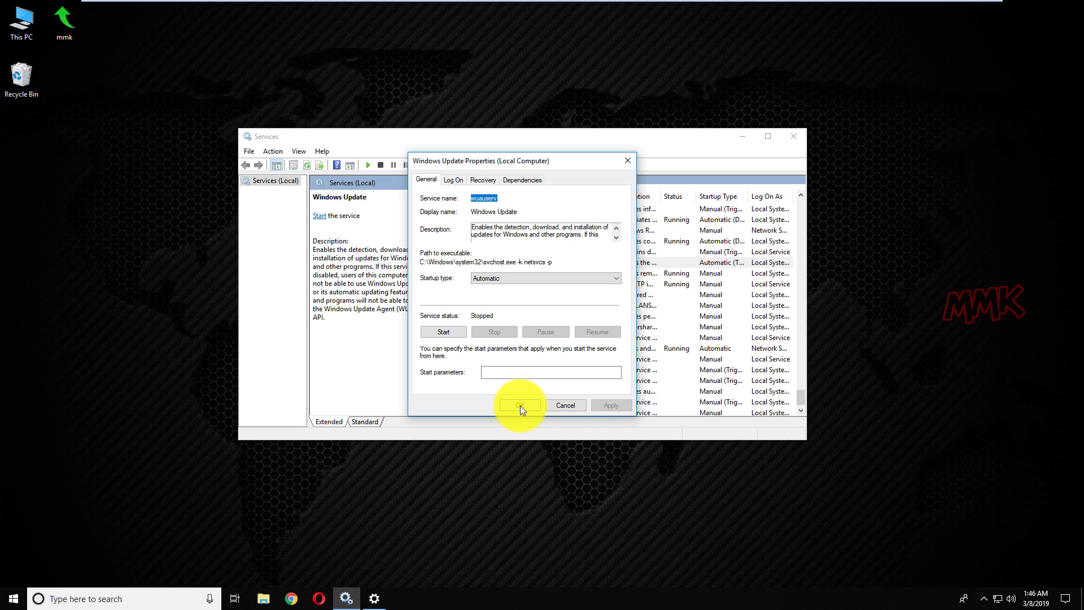
- Start the Windows Update service and close the Services window
right_click(463, 263)
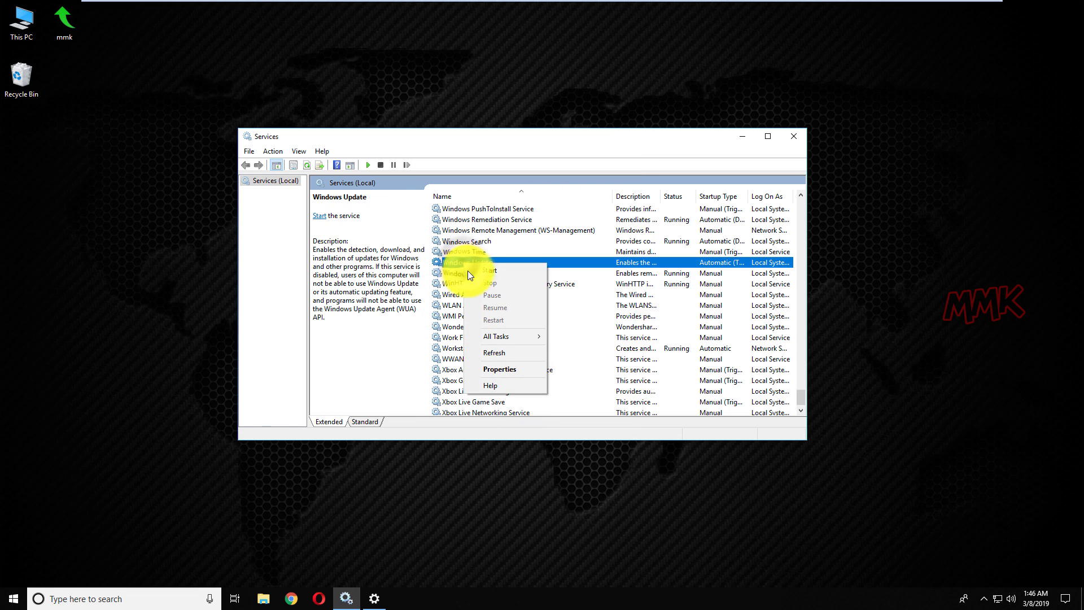
click(478, 271)
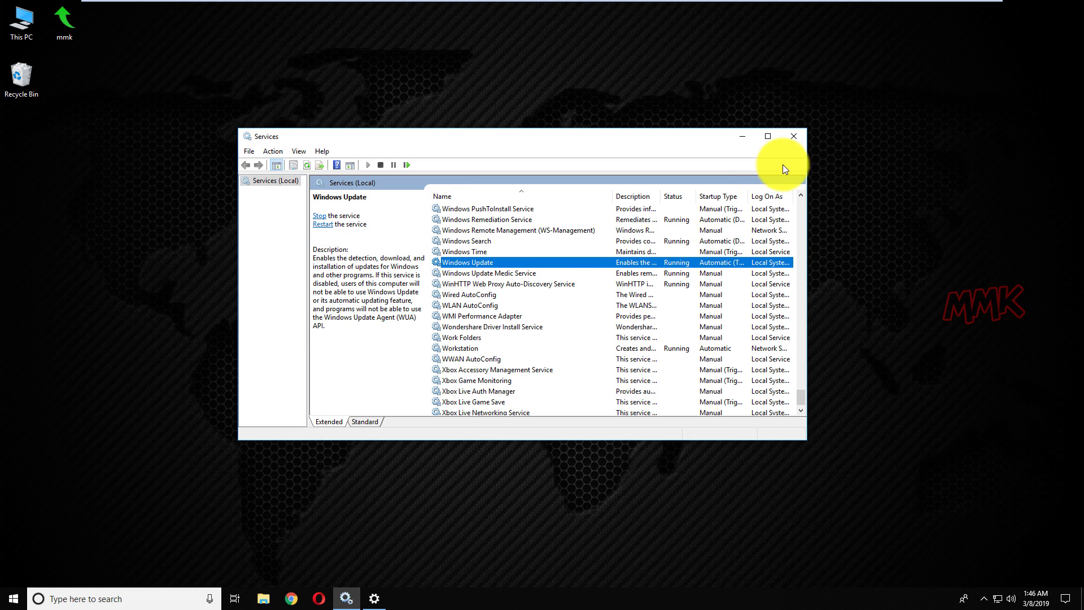
click(793, 138)
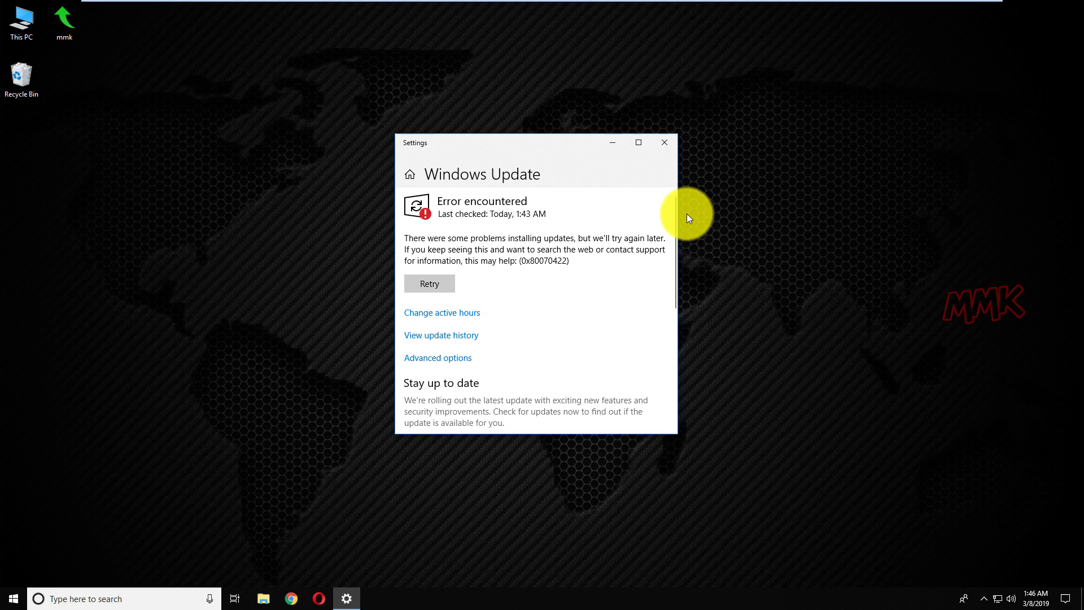
- Retry the update check until it shows You're up to date at 1:46 AM, then minimize Settings
click(431, 284)
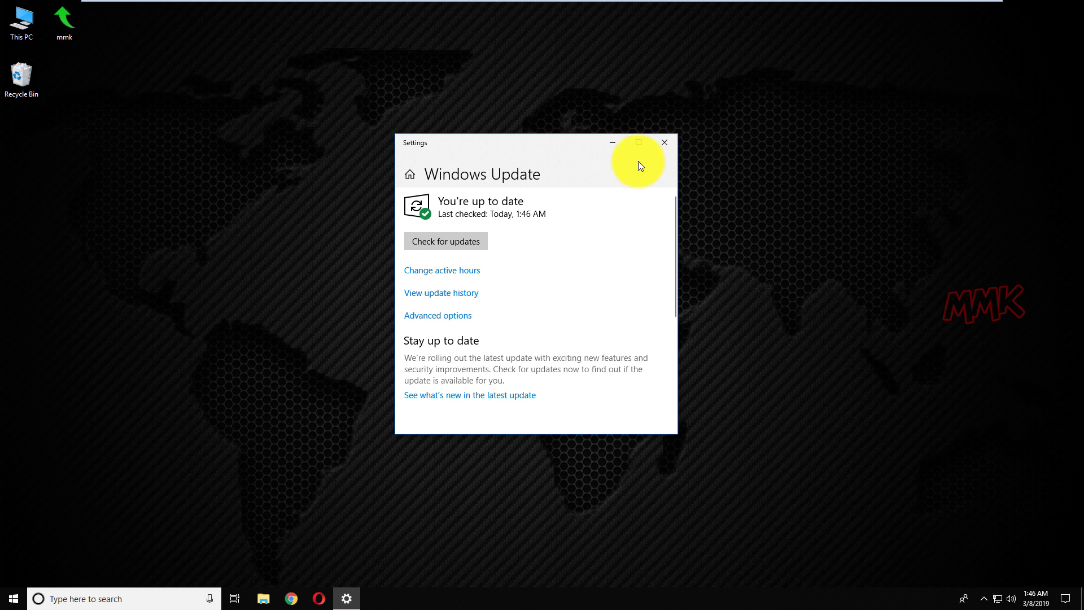
click(611, 142)
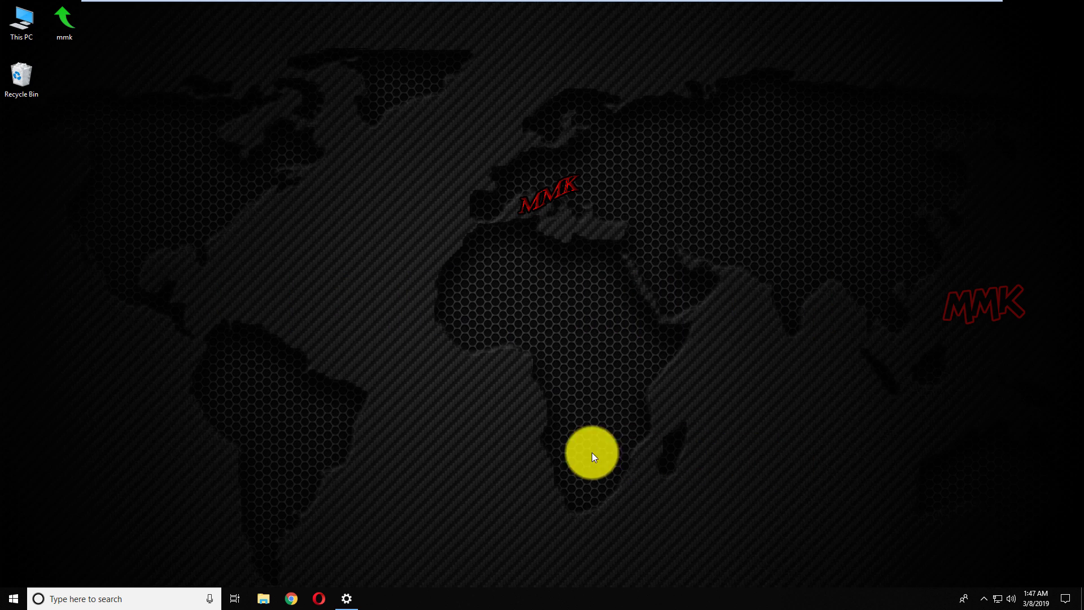
- Search for 'gpedit' and launch the Edit group policy result
click(140, 597)
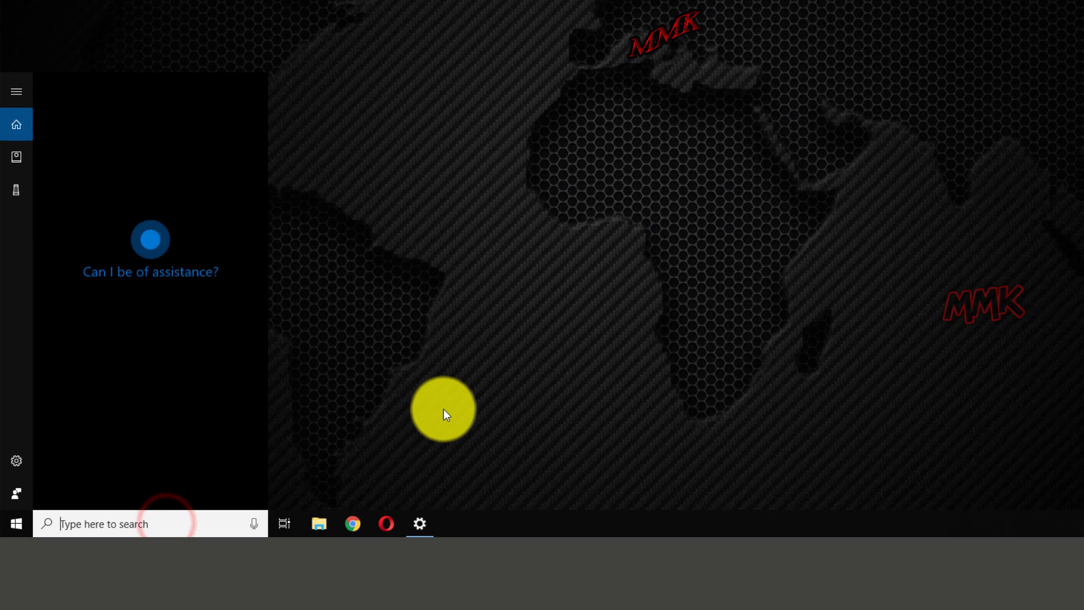
text(gp)
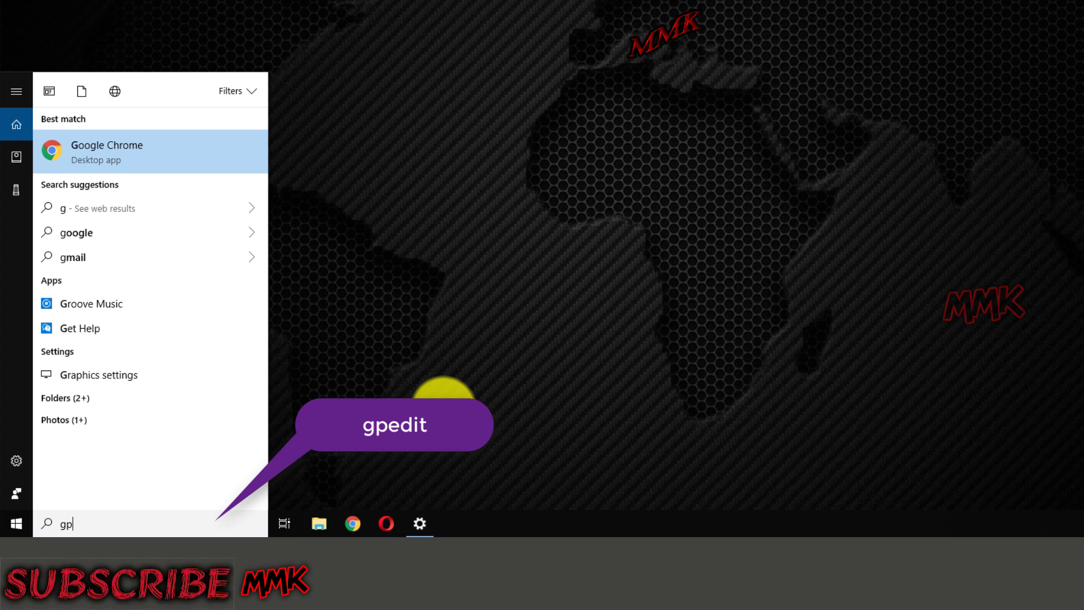
text(edit)
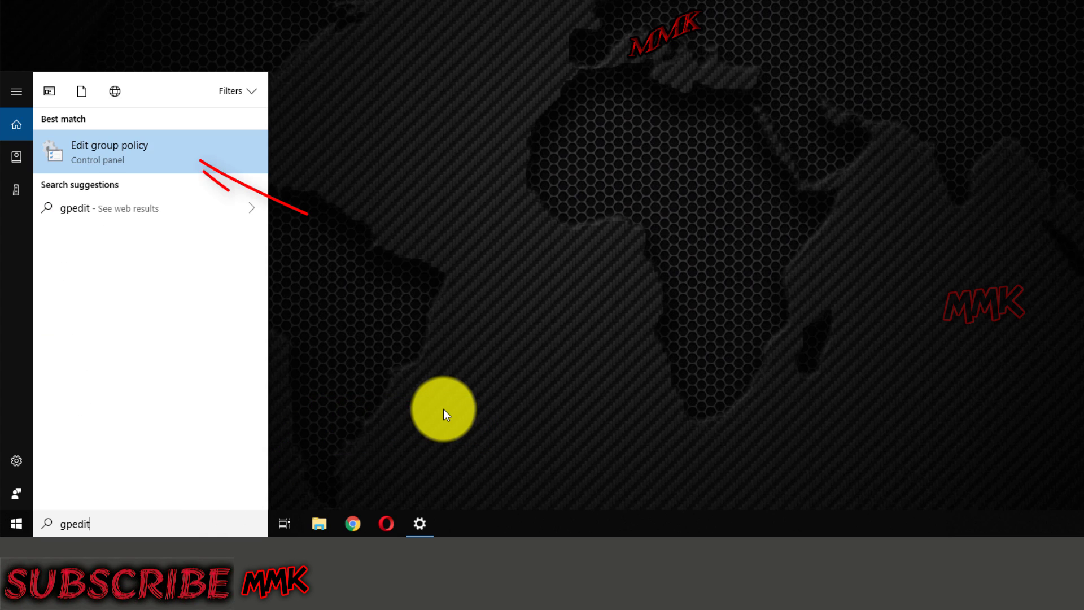
click(144, 156)
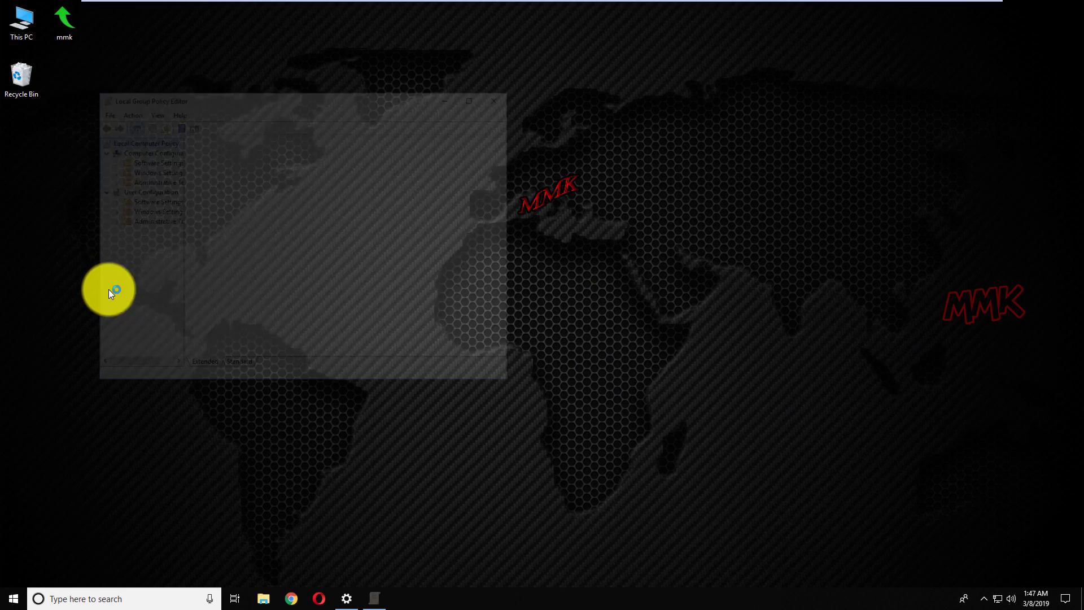
- Expand Administrative Templates > Windows Components and open Windows Update, widening the window to show policy states
drag(228, 99, 456, 114)
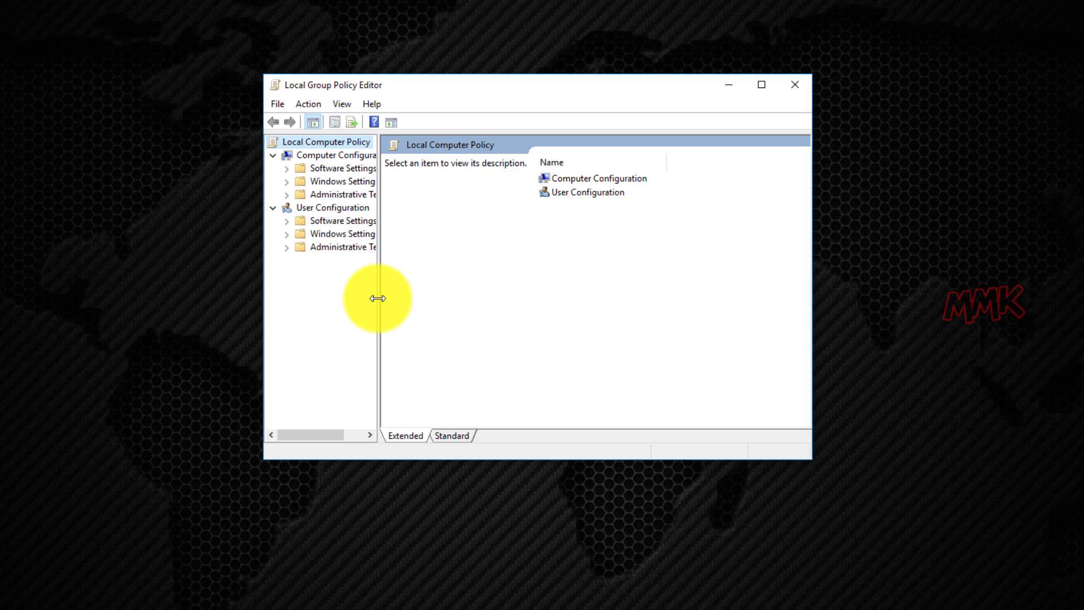
drag(378, 299, 492, 306)
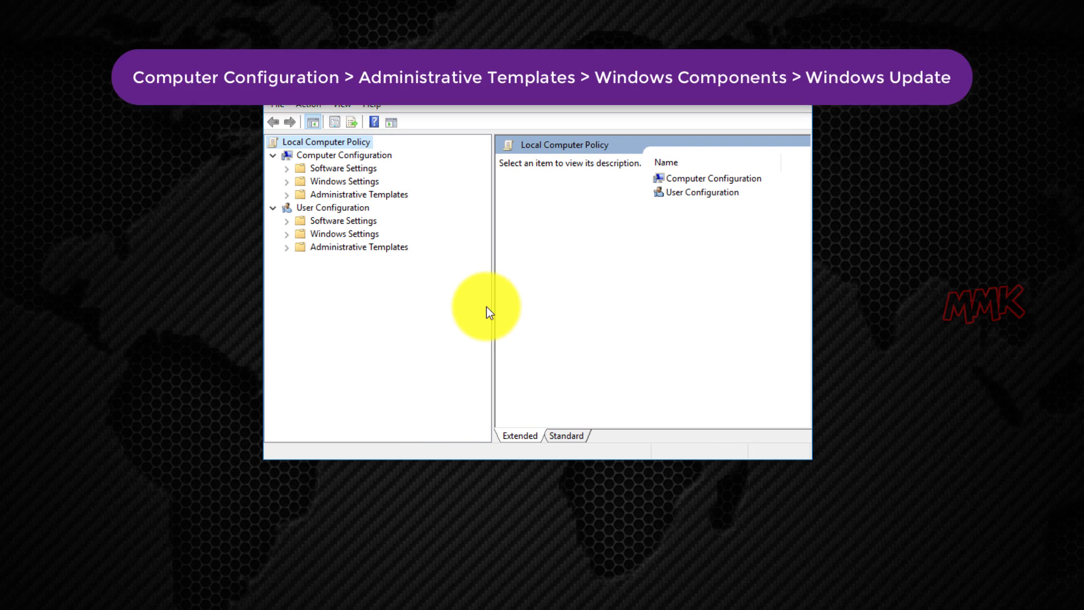
click(286, 194)
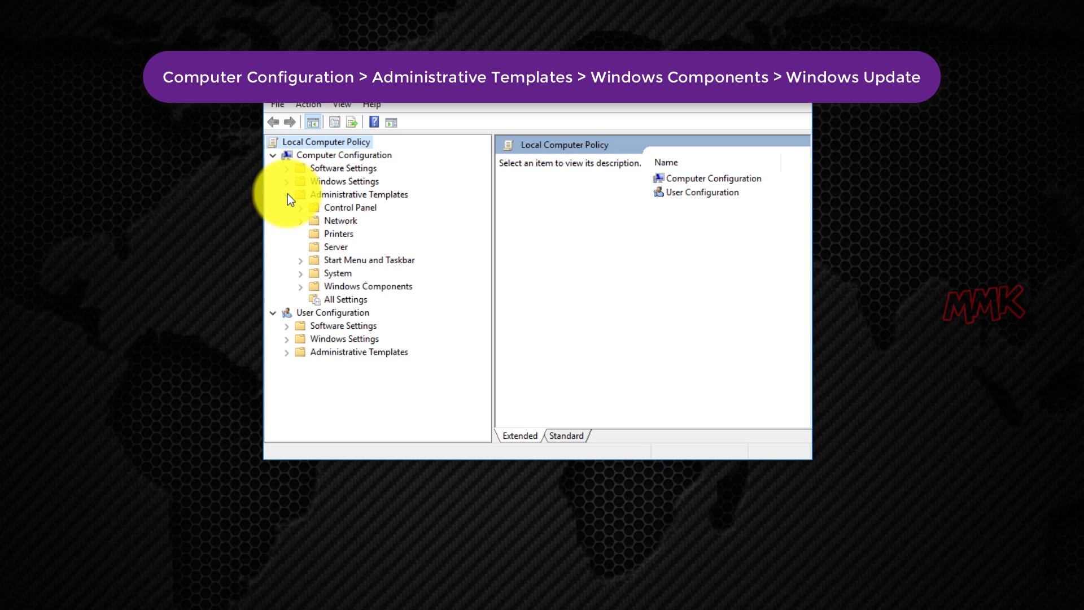
click(300, 287)
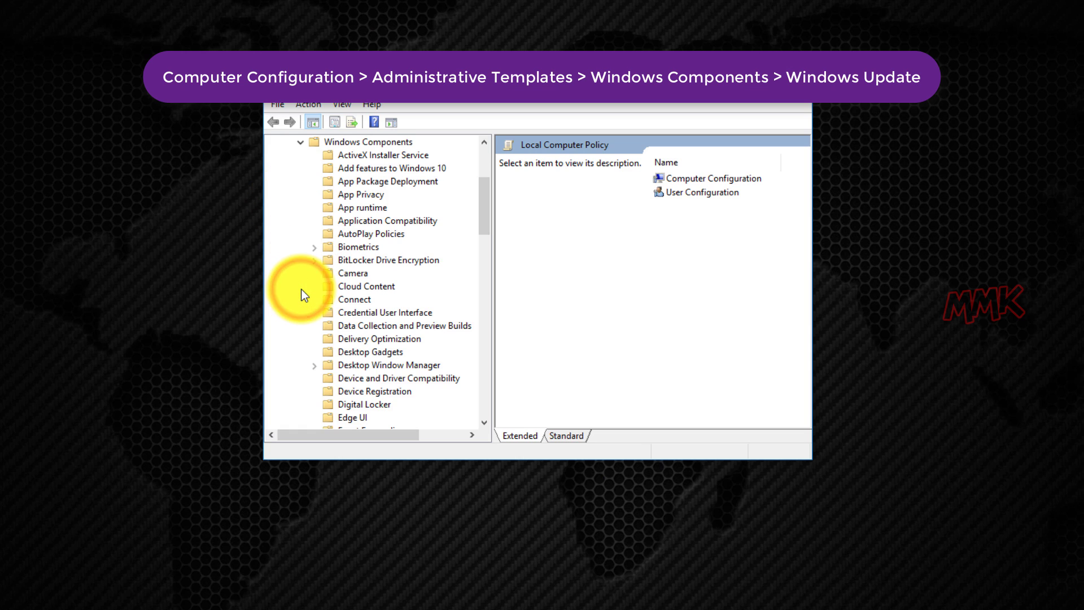
click(365, 286)
key(w)
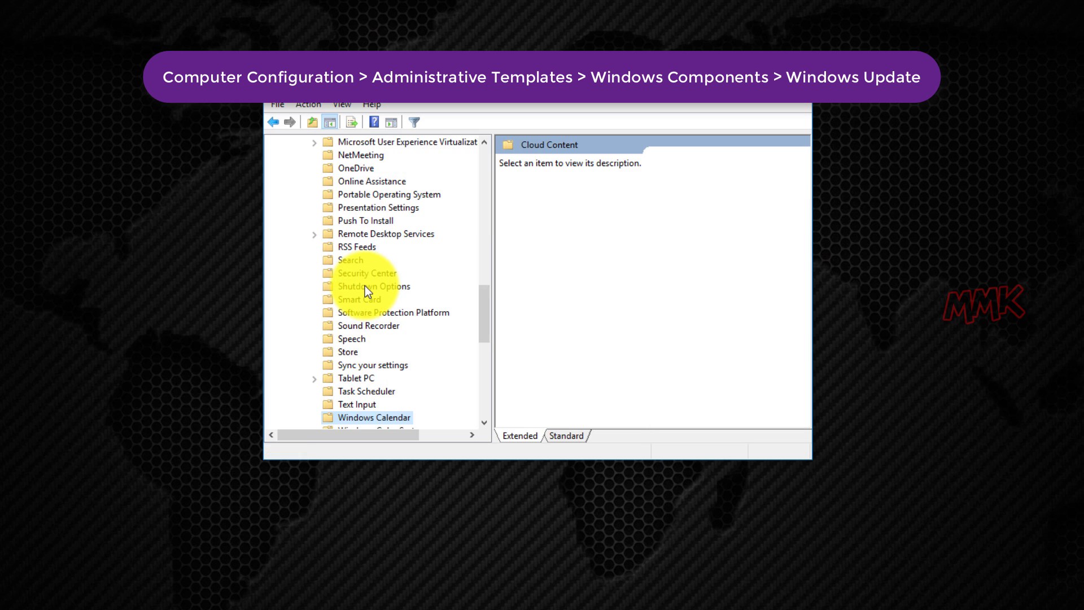
drag(486, 313, 484, 385)
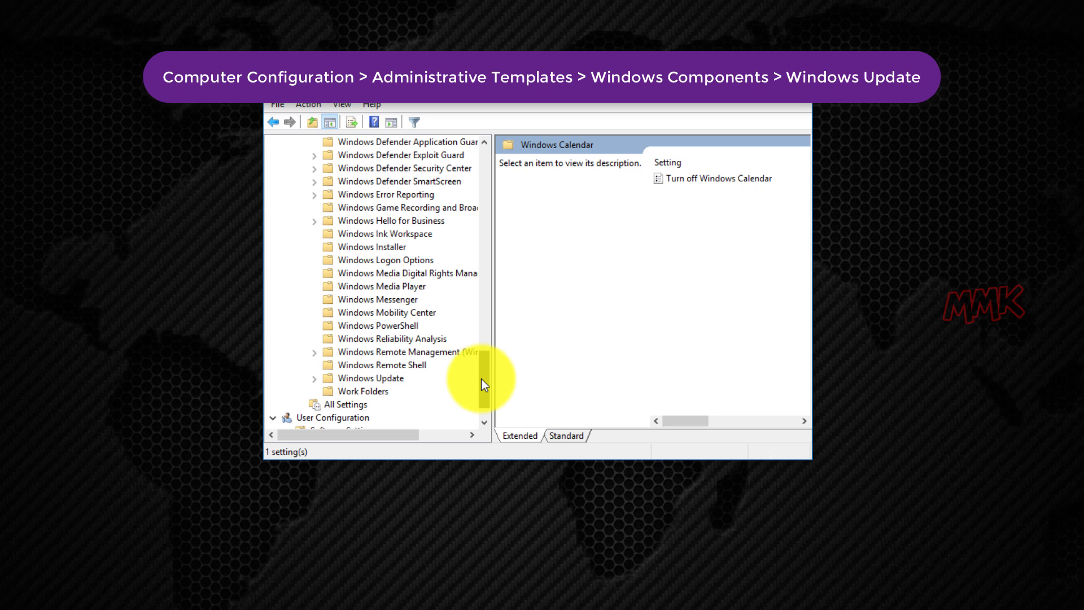
click(367, 378)
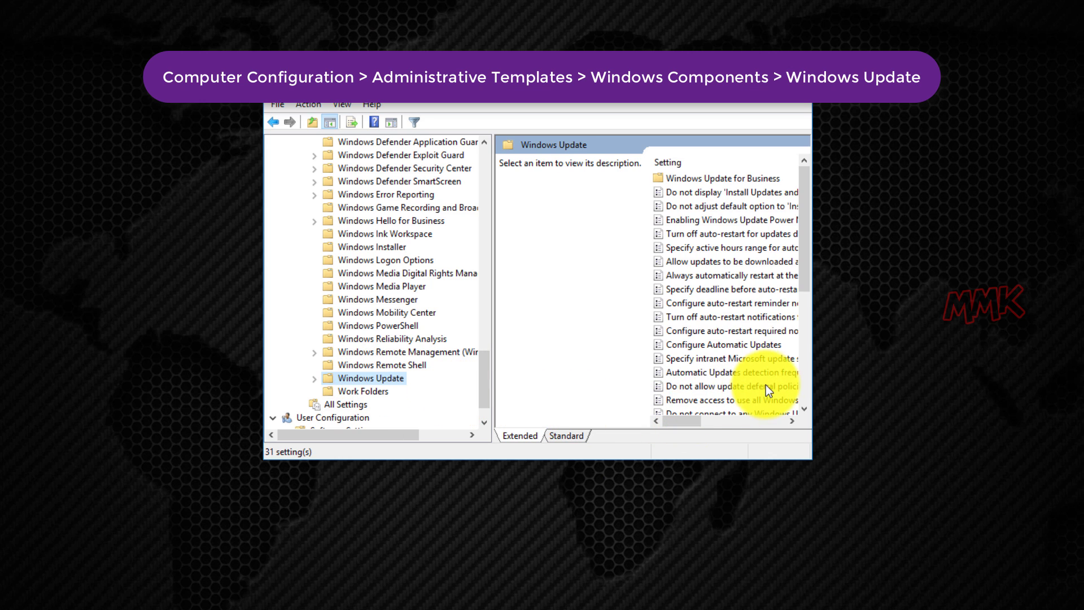
drag(816, 377, 1036, 394)
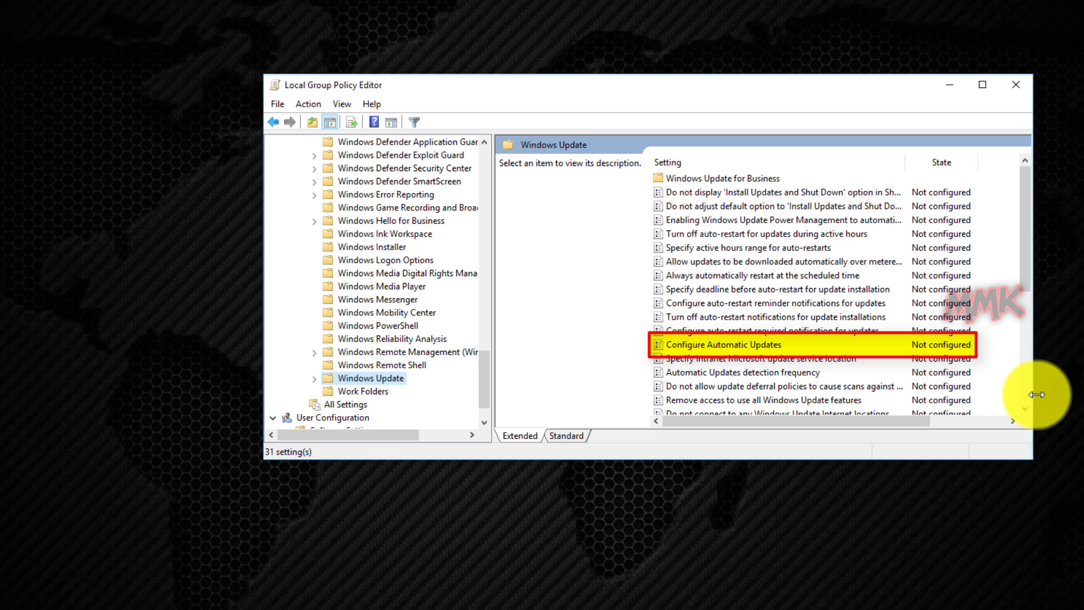
- Edit Configure Automatic Updates, select Disabled, and apply with OK
click(721, 346)
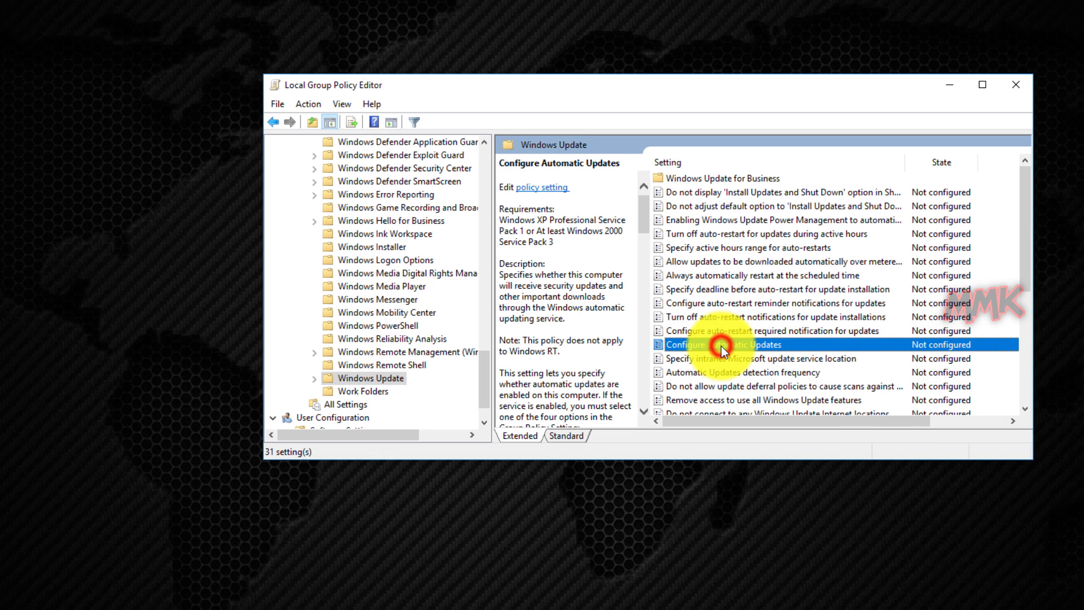
right_click(720, 346)
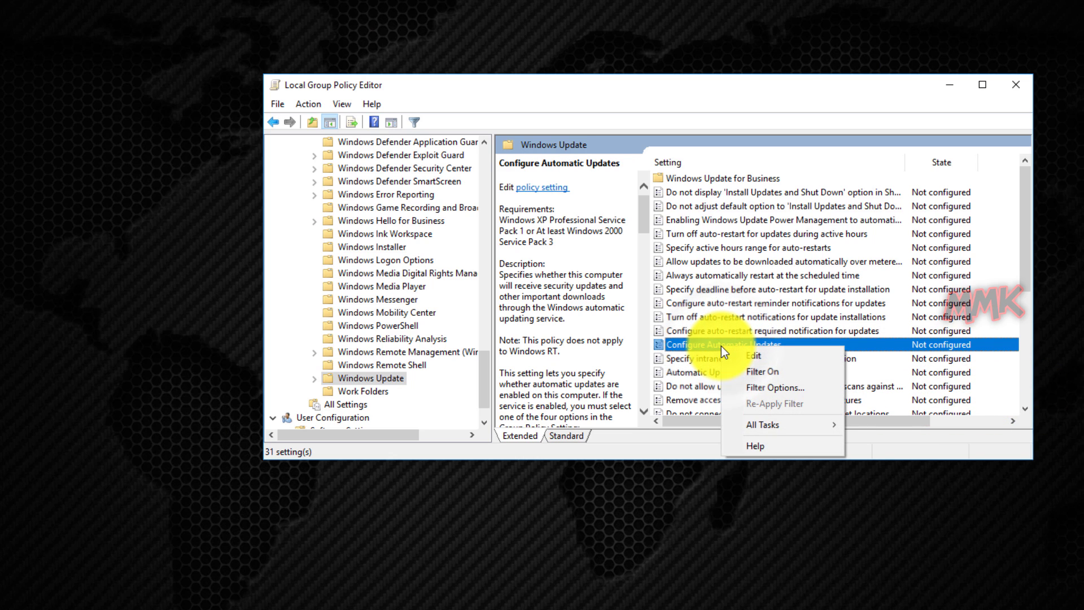
click(753, 355)
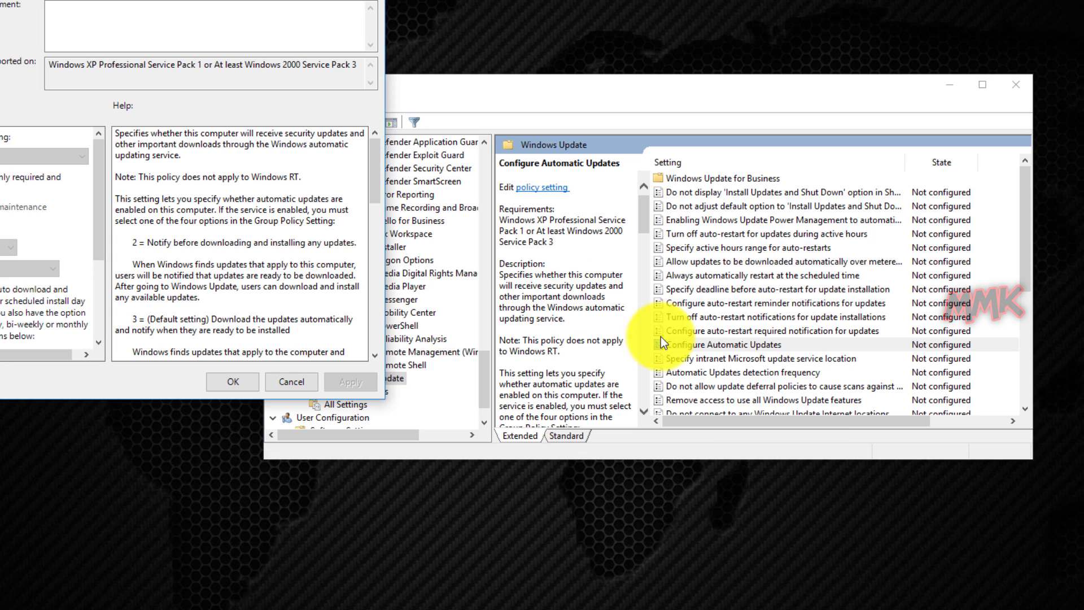
drag(51, 2, 544, 100)
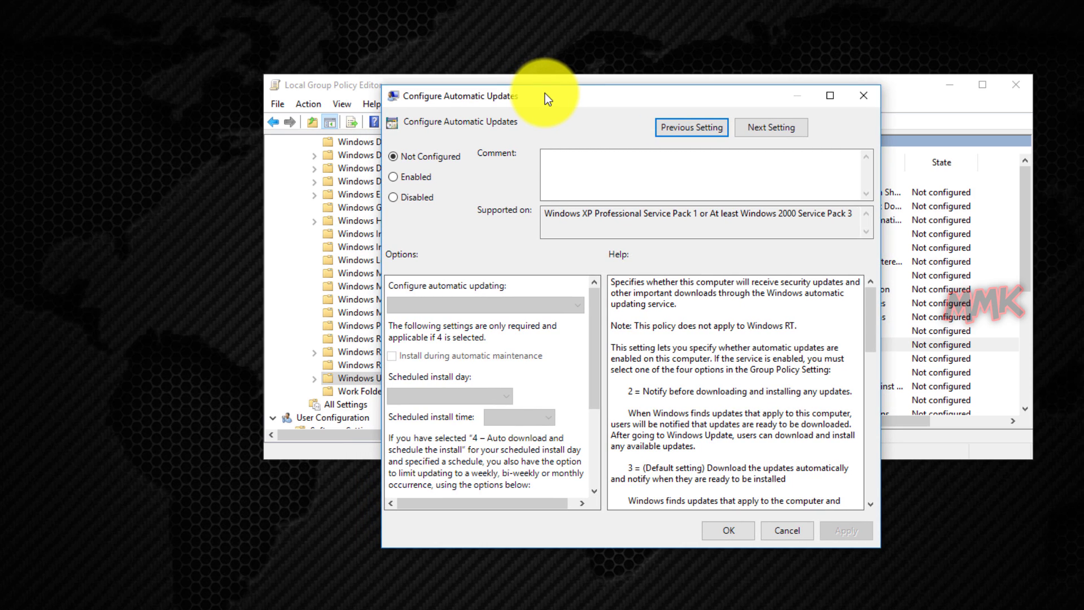
click(392, 201)
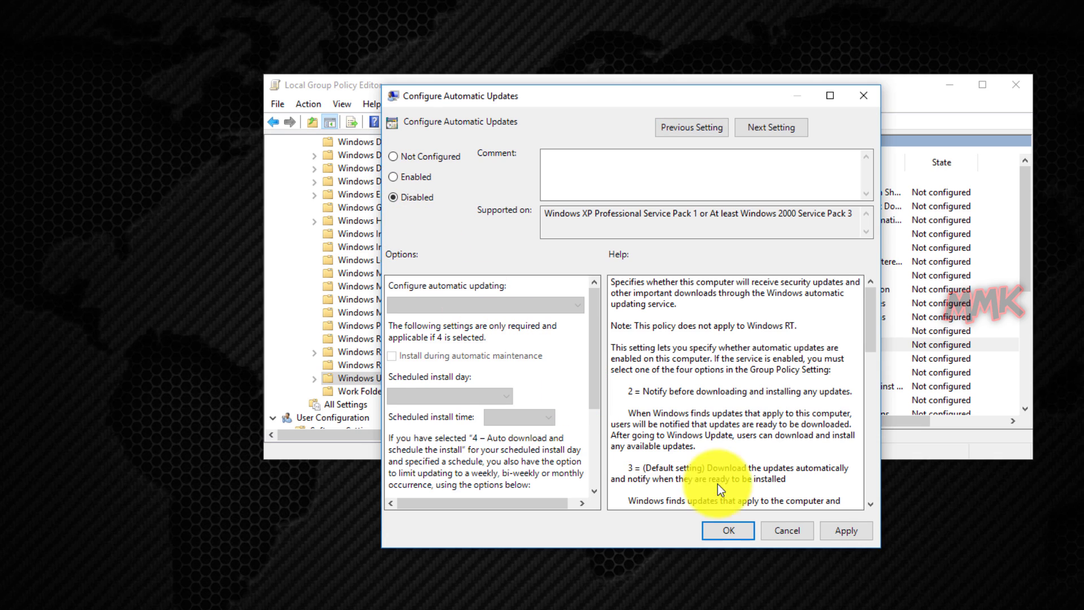
click(844, 534)
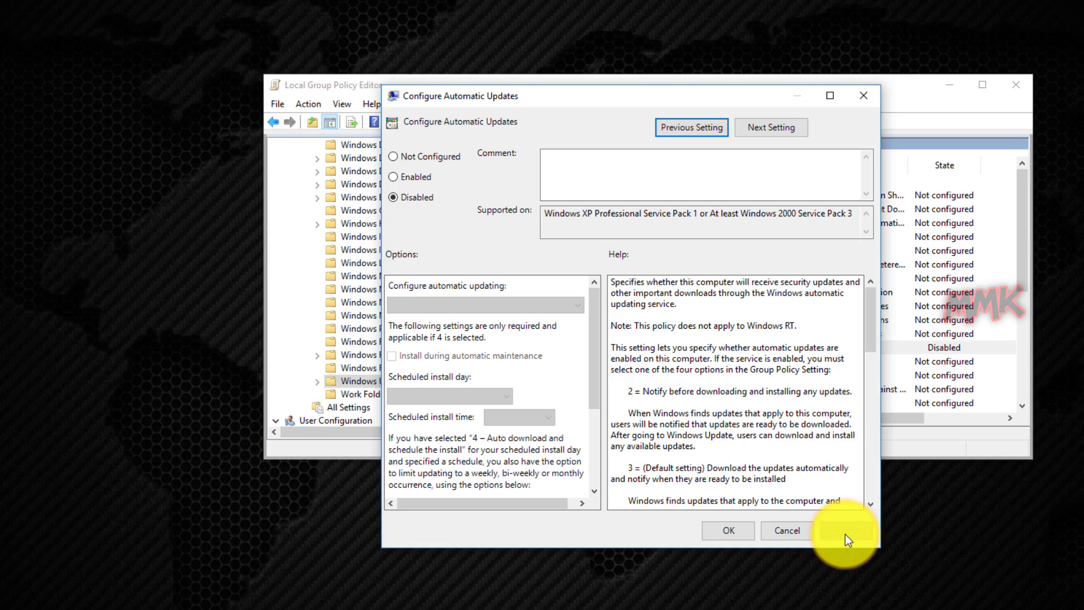
click(733, 529)
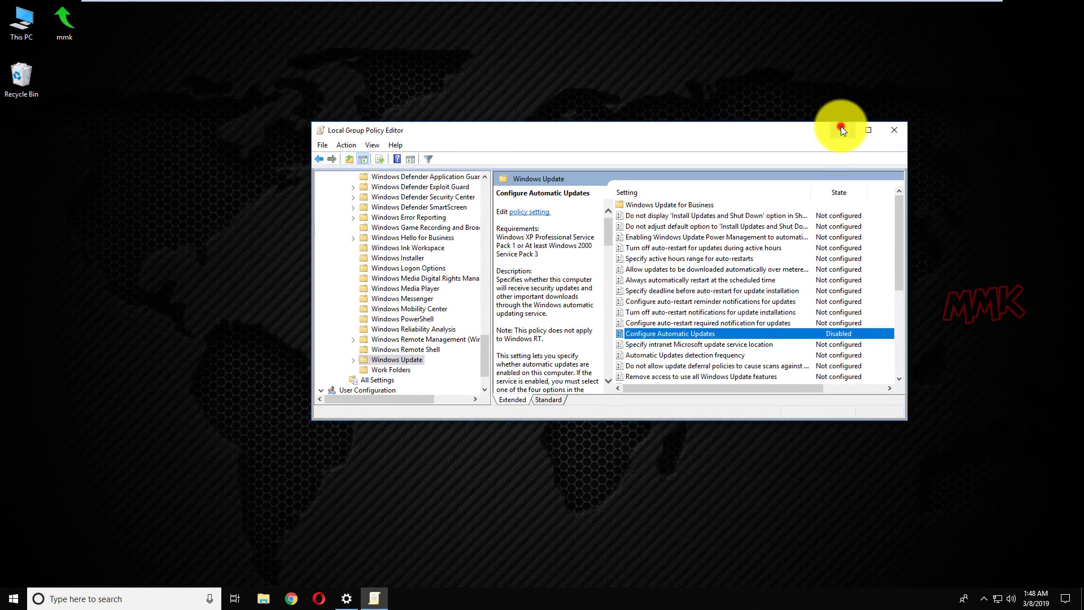
- Back in Windows Update settings, recheck and view configured policies showing 'Disable automatic updates'
click(950, 85)
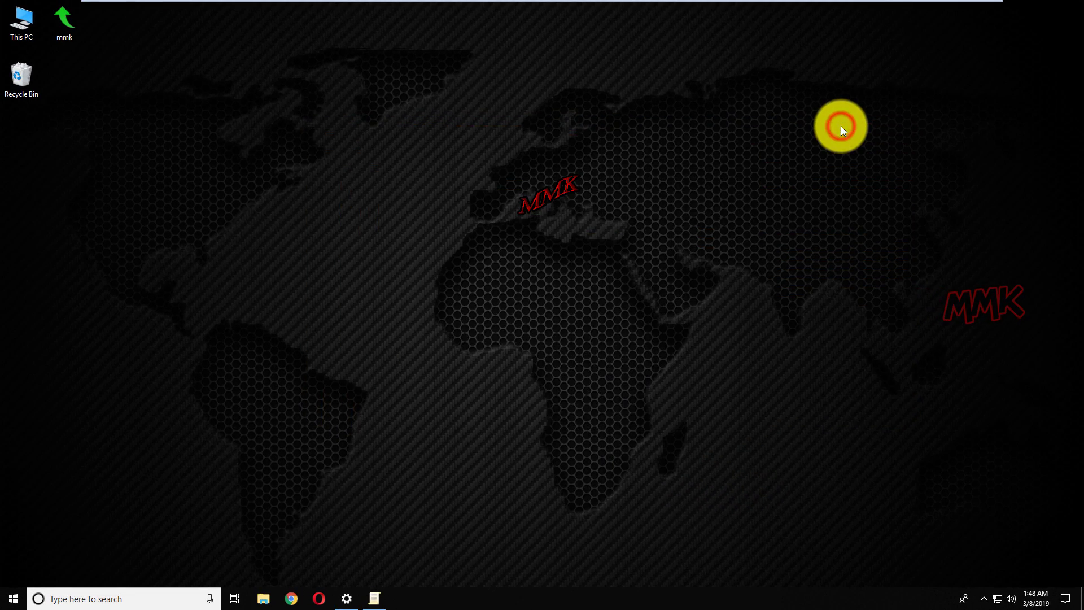
click(347, 597)
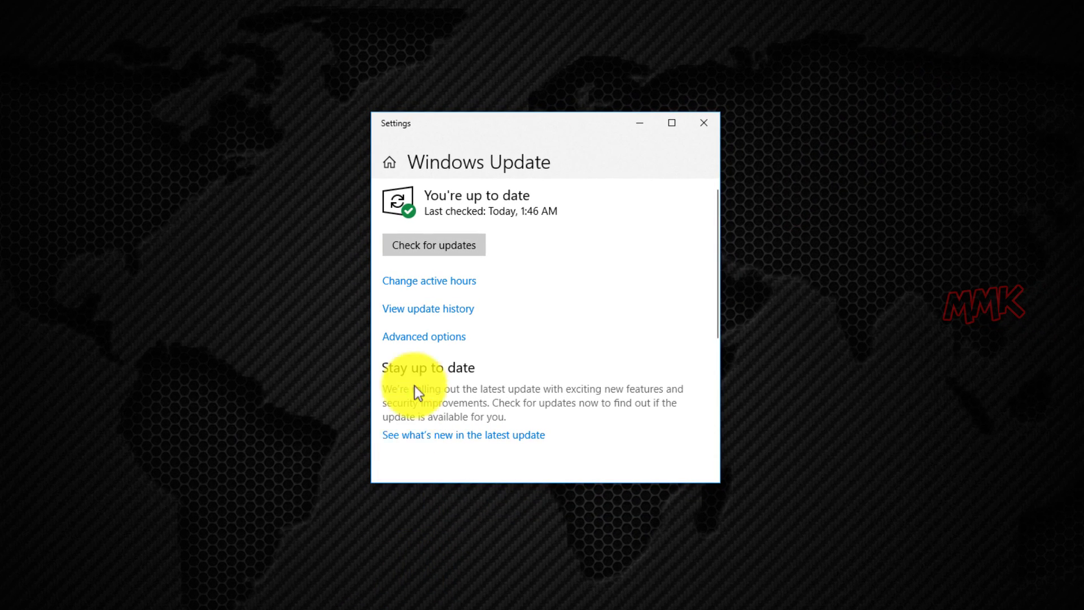
click(435, 246)
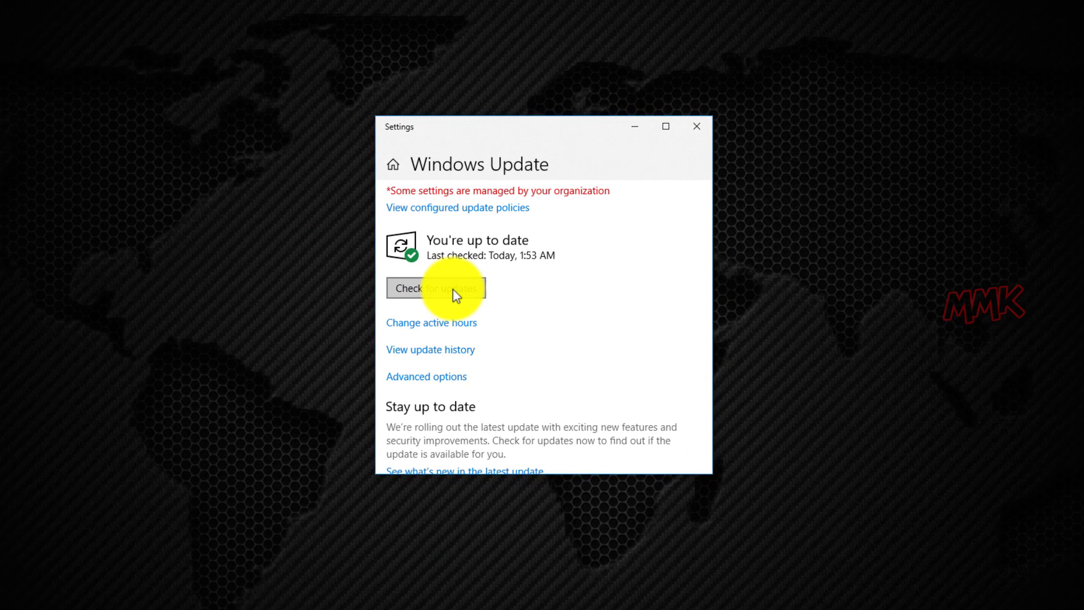
click(455, 210)
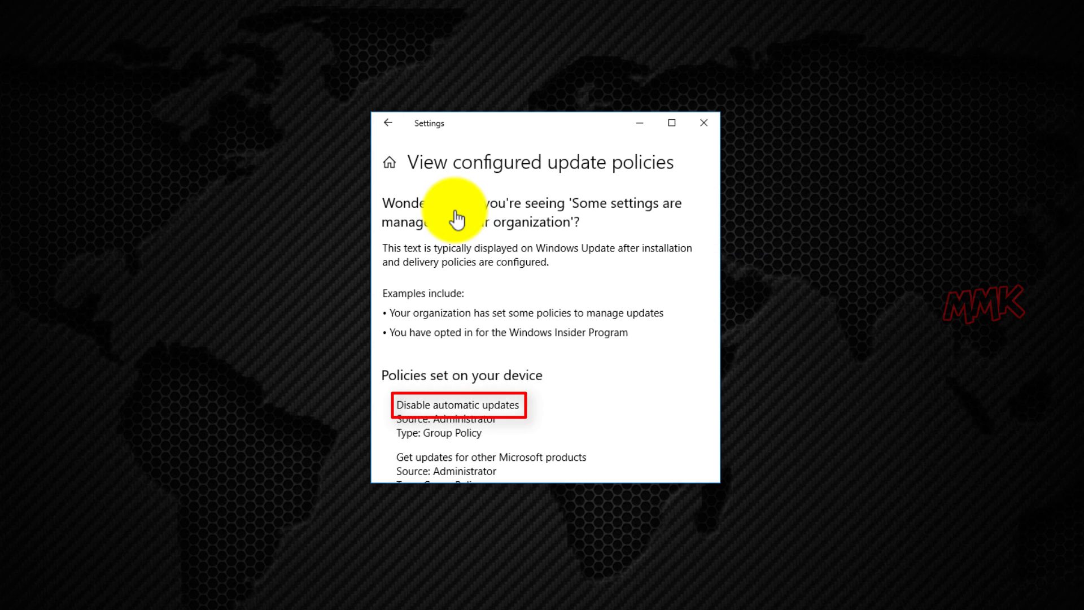
scroll(455, 210, down, 2)
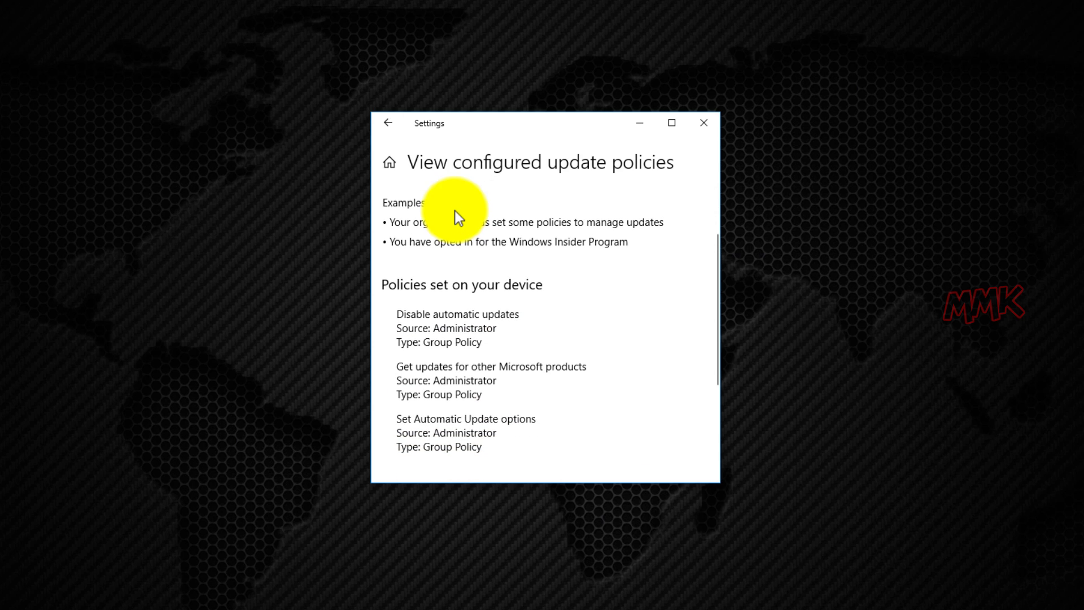
scroll(455, 210, down, 1)
scroll(455, 210, down, 1)
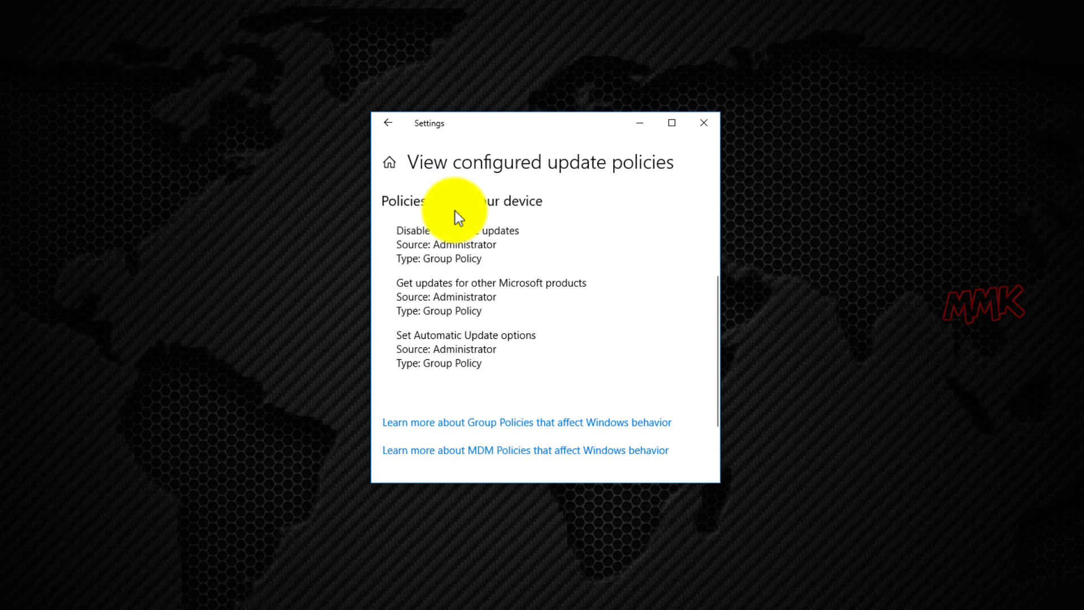
scroll(455, 210, up, 4)
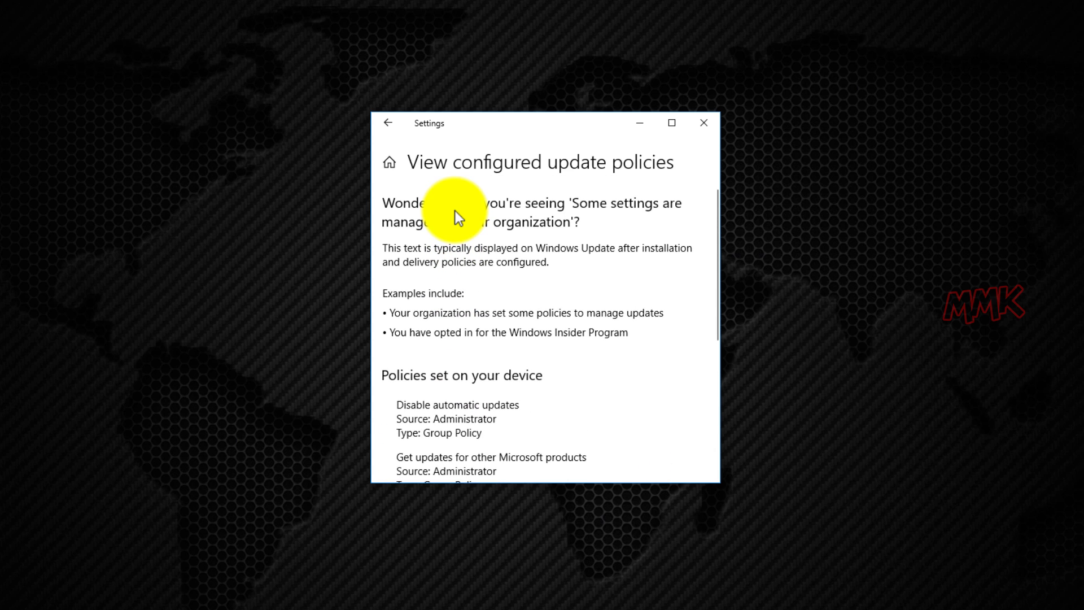
- Close the Windows Update Settings window to return to the empty desktop
click(700, 122)
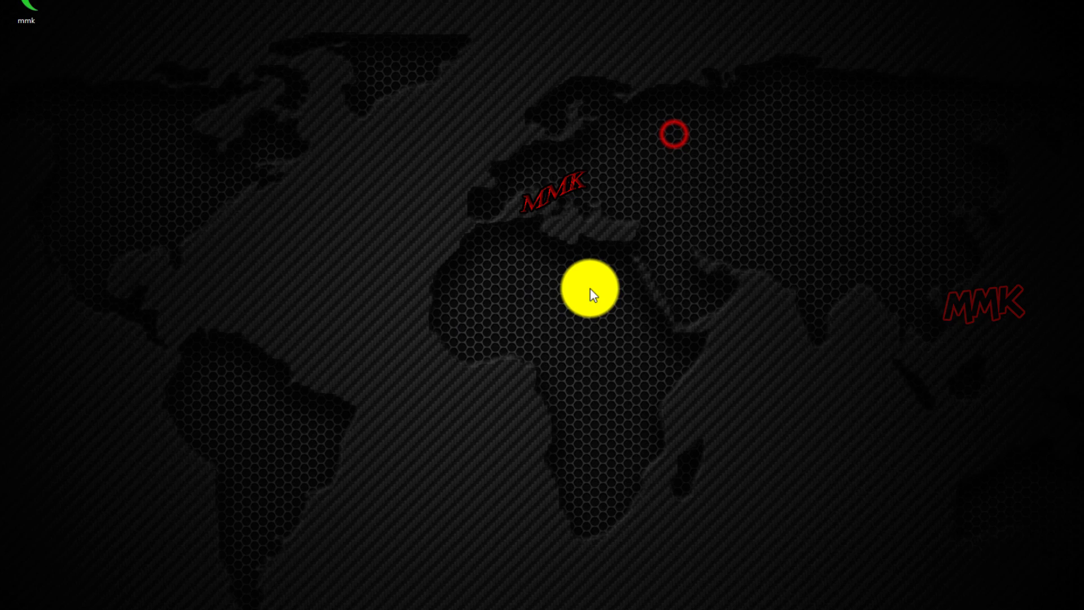